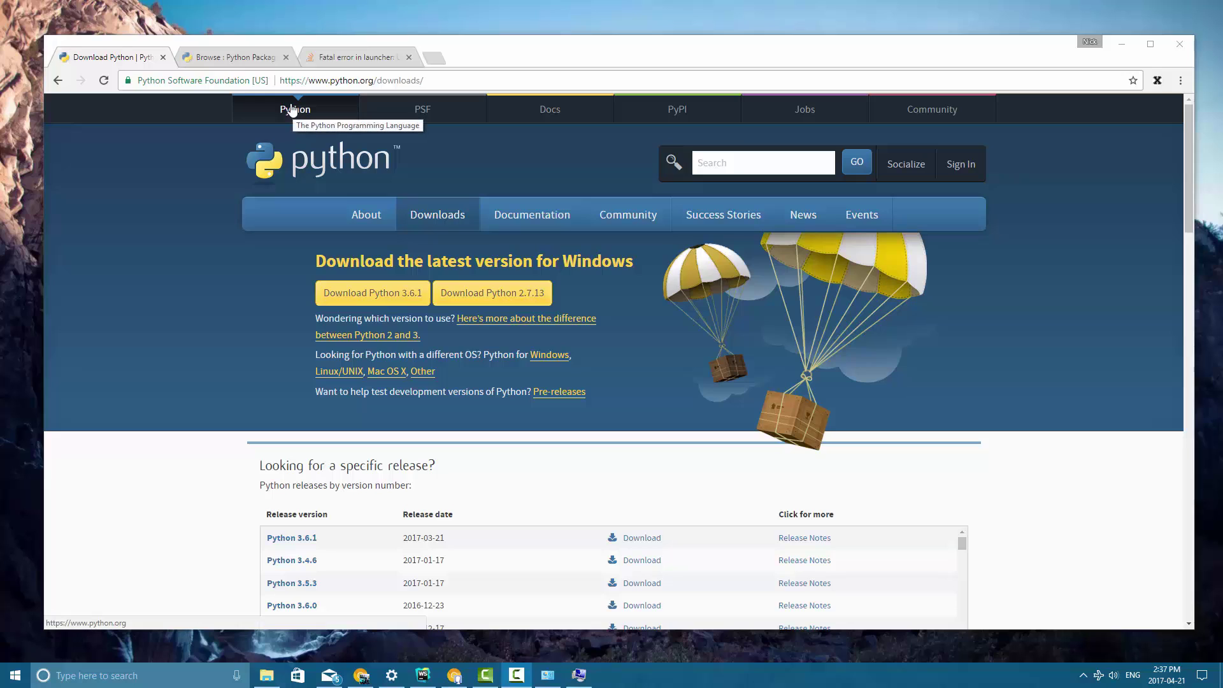
# - Reveal the python.org Download for Windows panel offering the Python 3.6.1 button
pyautogui.moveTo(415, 218)
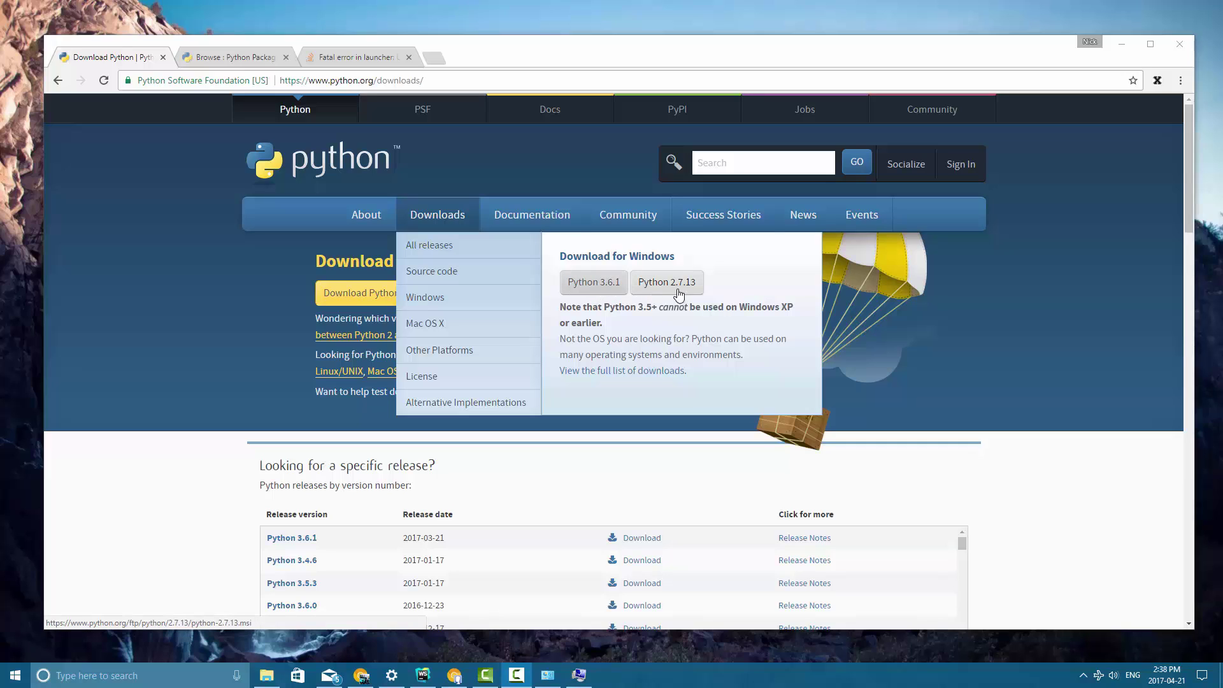
# - Download and run the Python 3.6.1 installer, then choose Uninstall for the existing copy
pyautogui.click(586, 285)
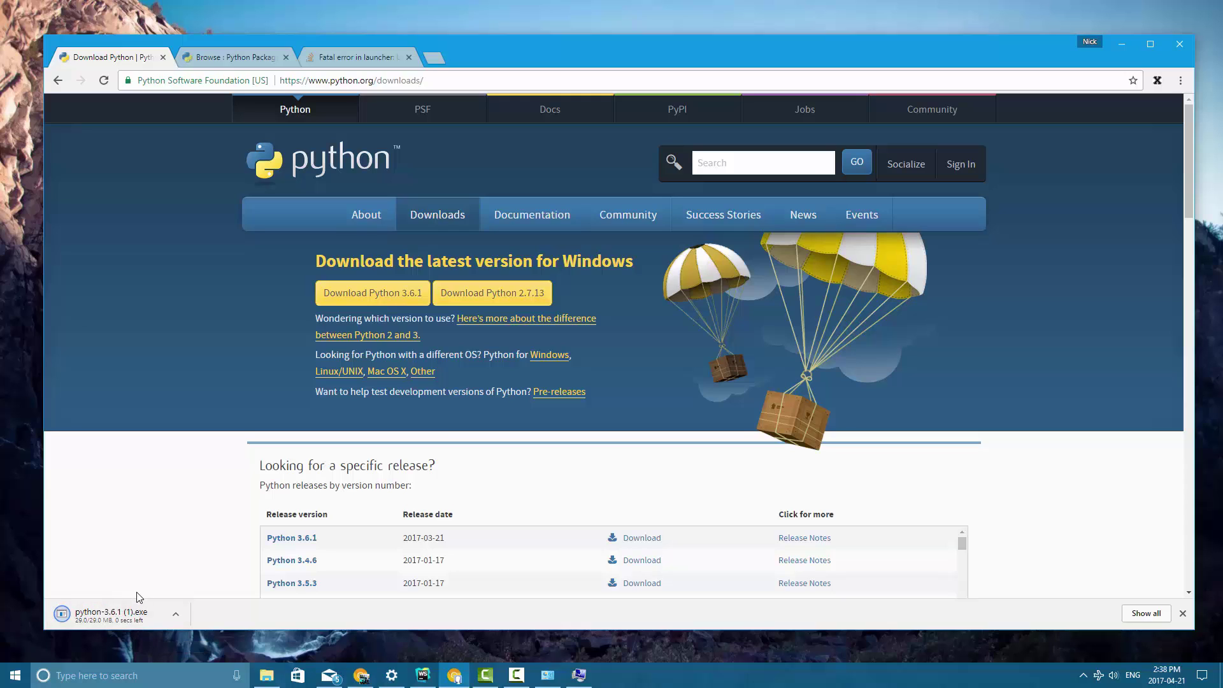
pyautogui.click(111, 615)
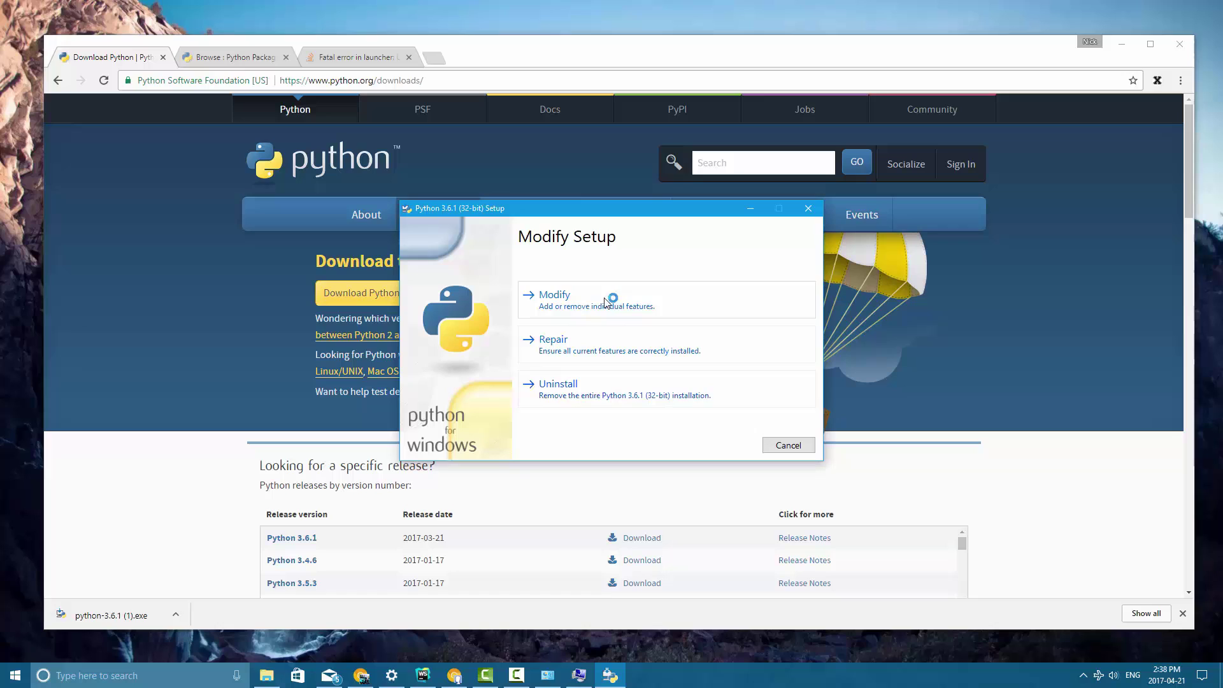
pyautogui.click(606, 390)
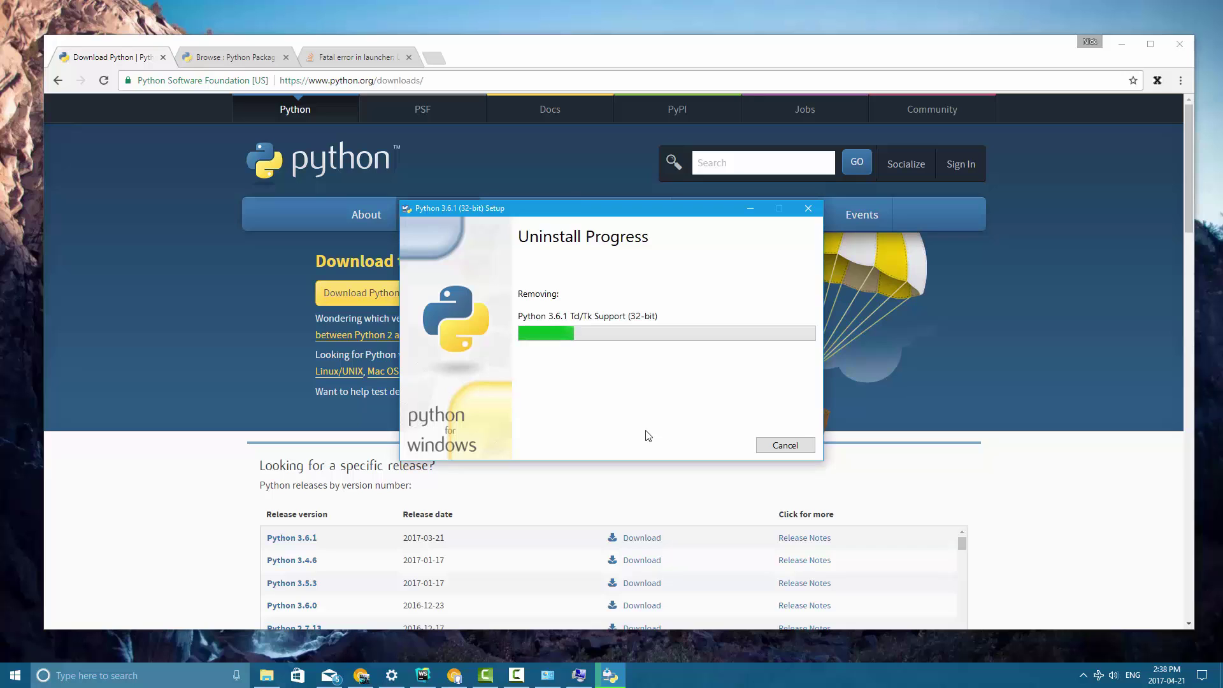
# - Re-download the Python 3.6.1 installer and close setup once uninstall succeeds
pyautogui.click(230, 292)
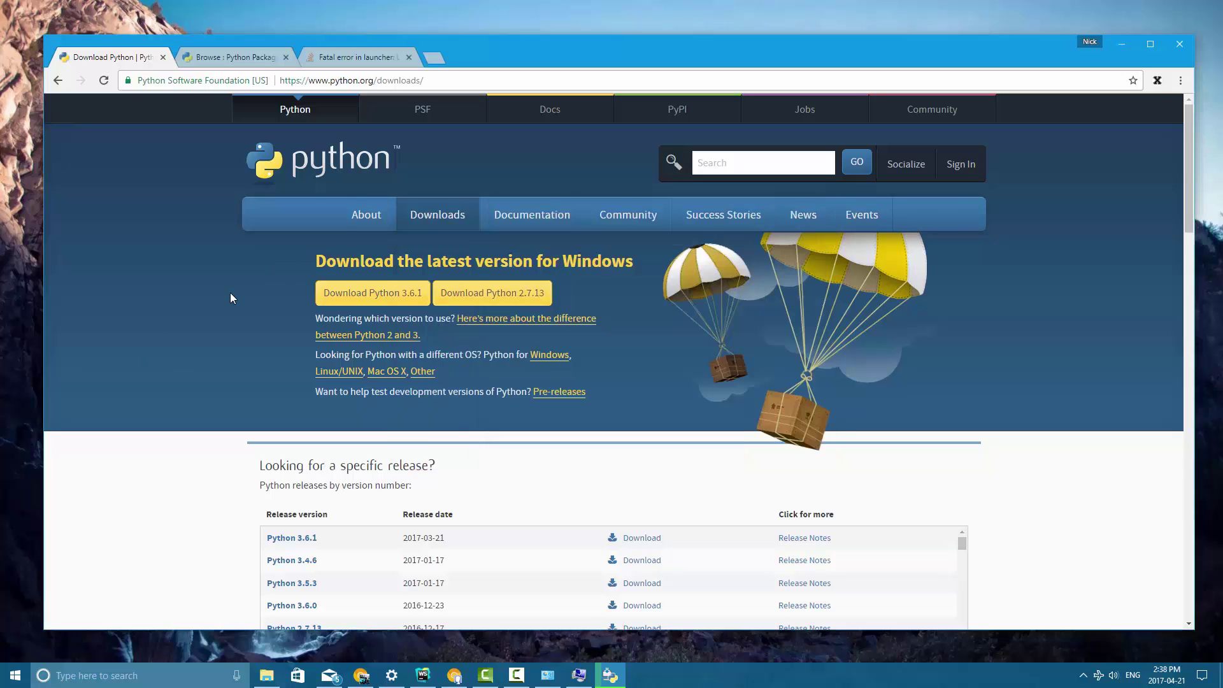
pyautogui.click(373, 293)
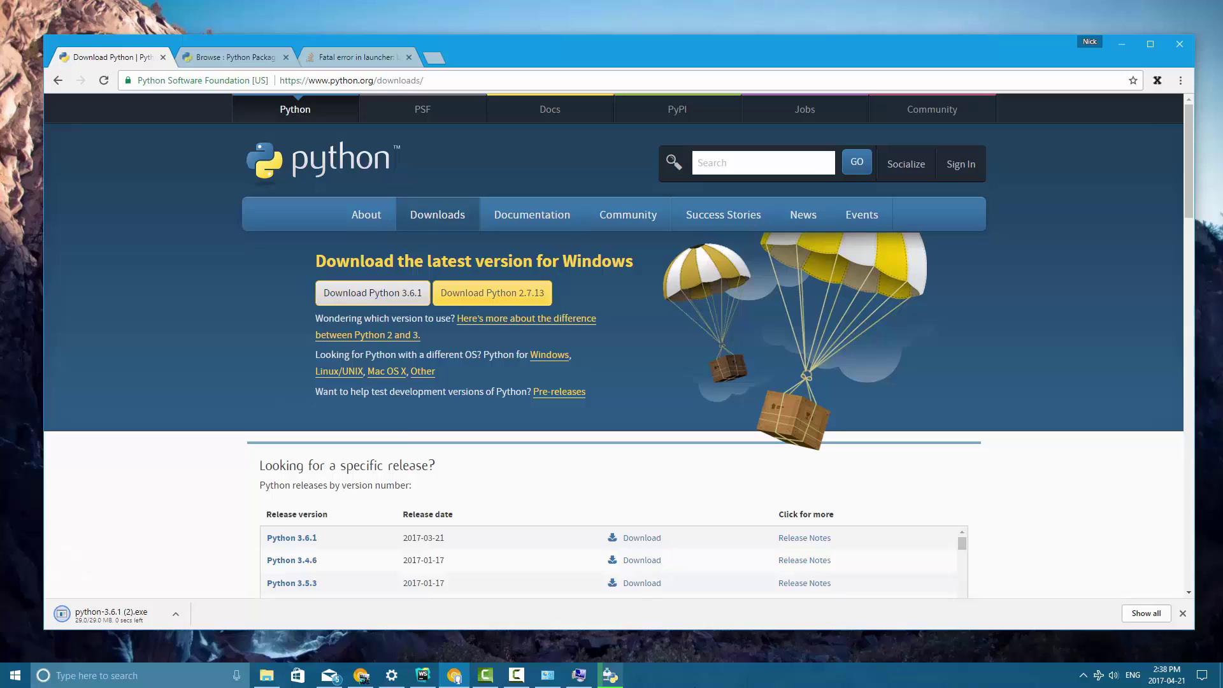
pyautogui.click(610, 675)
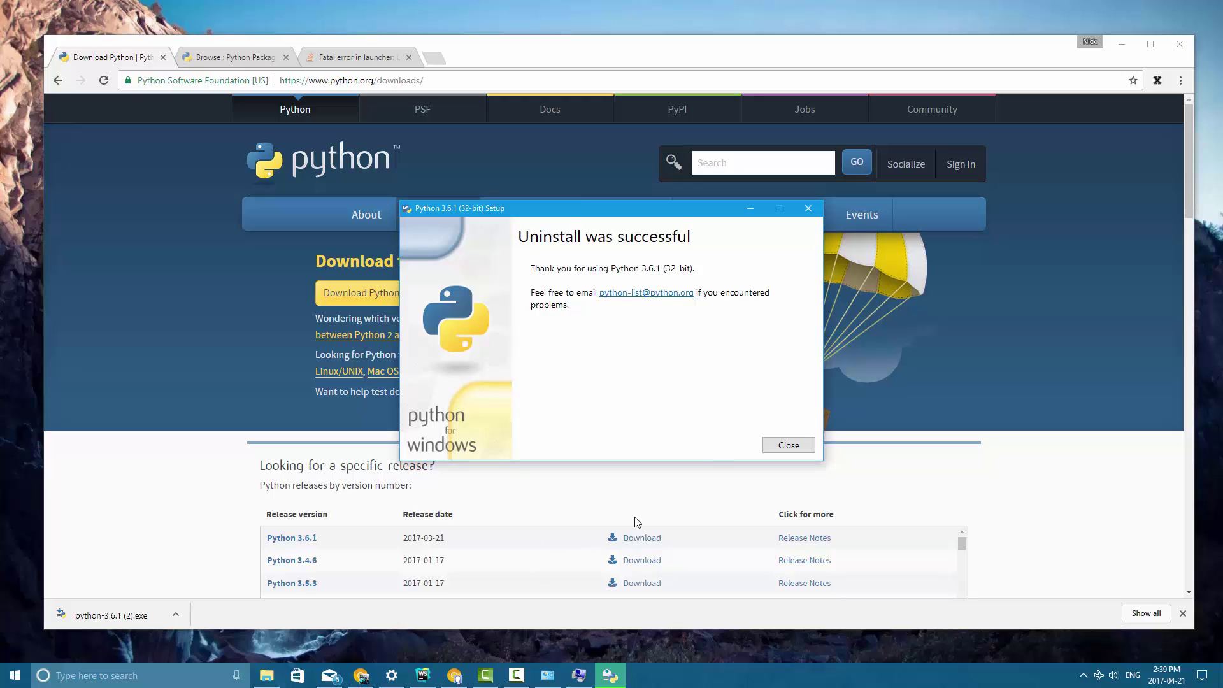
pyautogui.click(788, 446)
# - Run python-3.6.1 (2).exe and Install Now with 'Add Python 3.6 to PATH' ticked
pyautogui.click(102, 613)
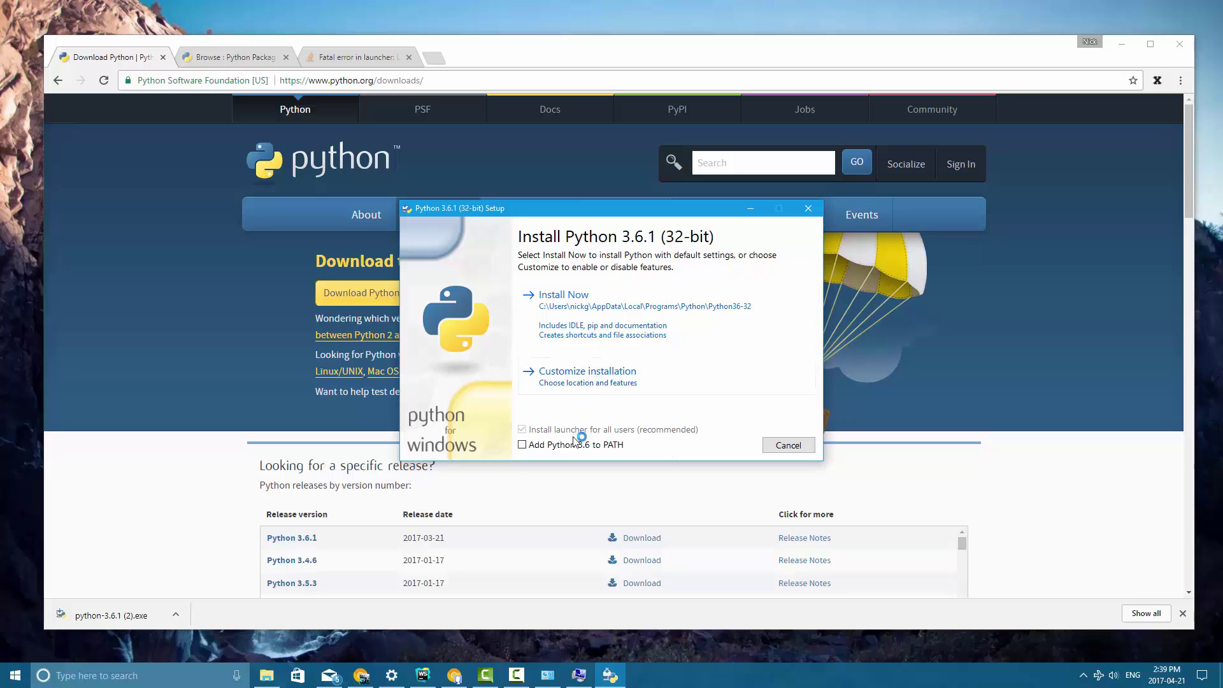
pyautogui.click(523, 446)
pyautogui.click(569, 304)
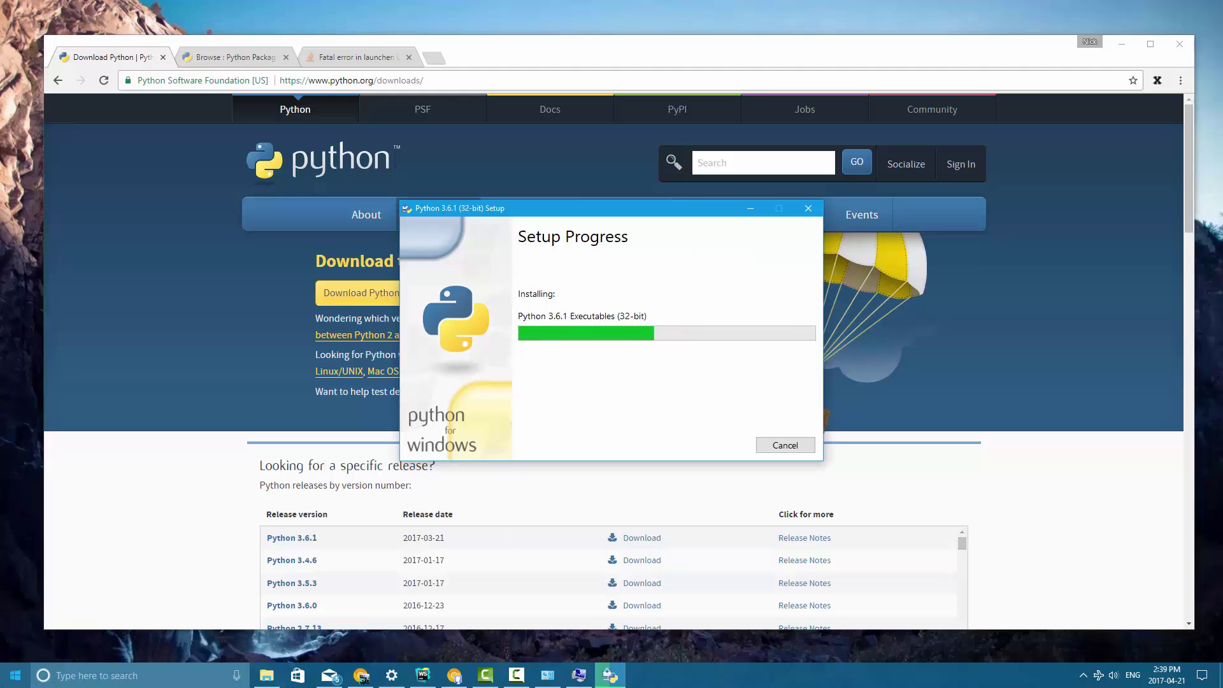
# - Launch Control Panel via 'control', view by Small icons, and open System
pyautogui.press('super')
pyautogui.write('control')
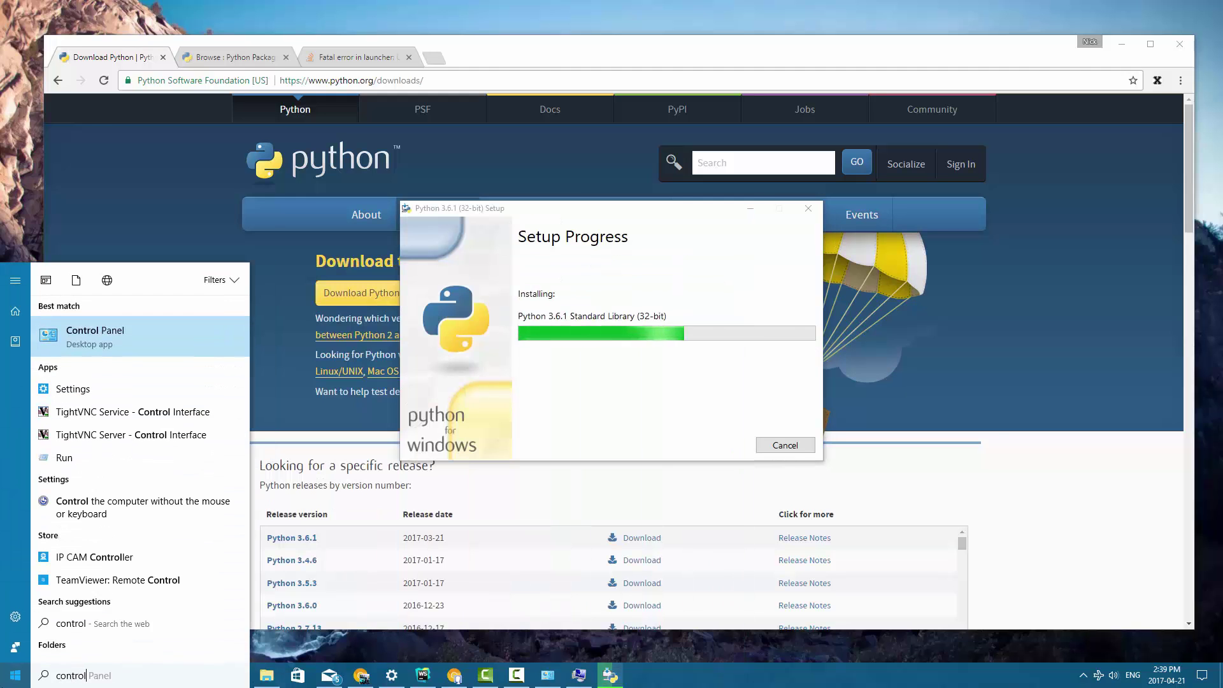
pyautogui.press('Return')
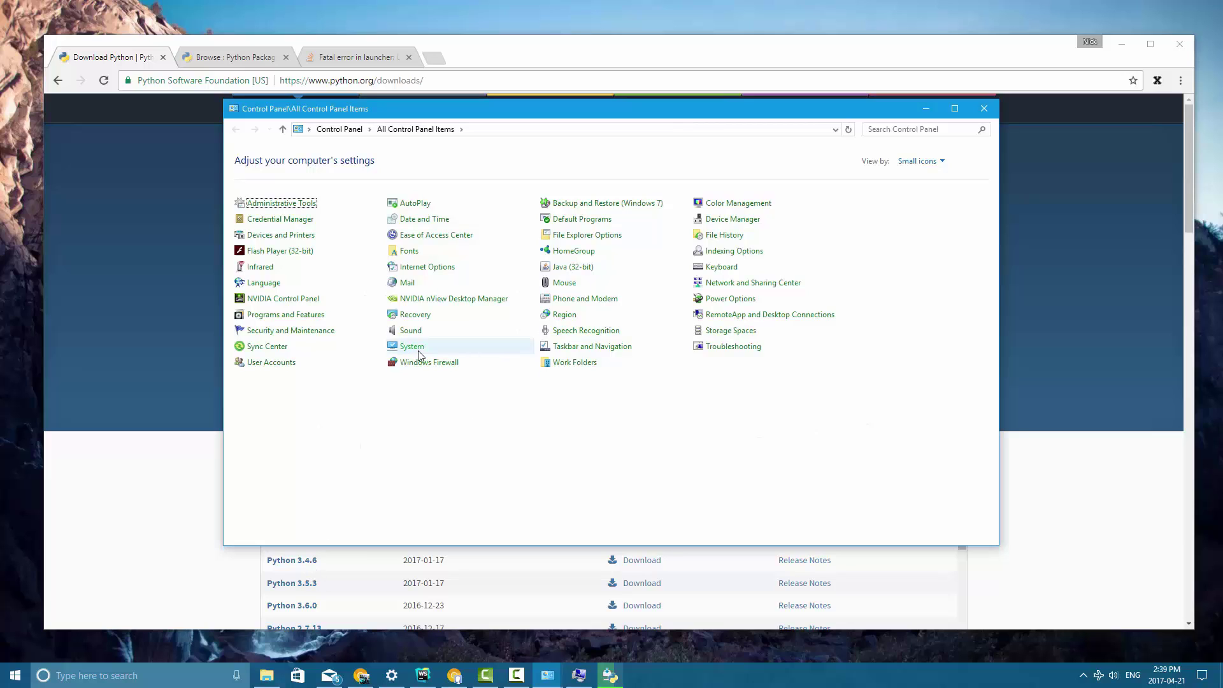
pyautogui.click(941, 162)
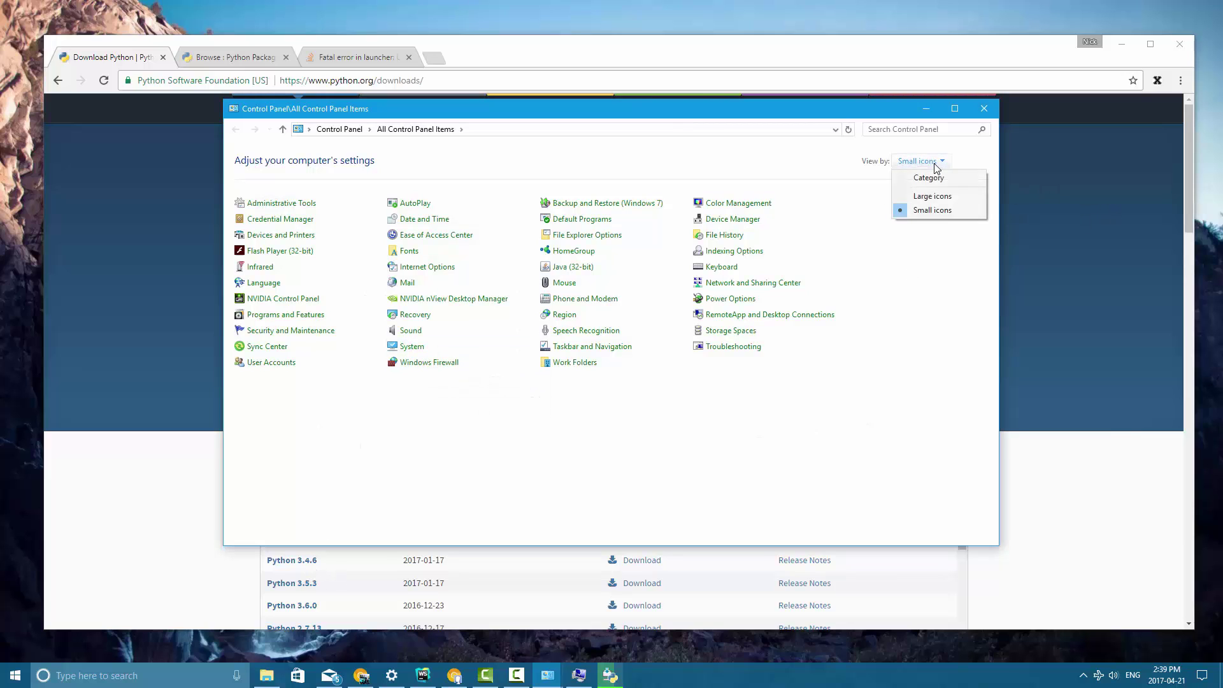
pyautogui.click(930, 212)
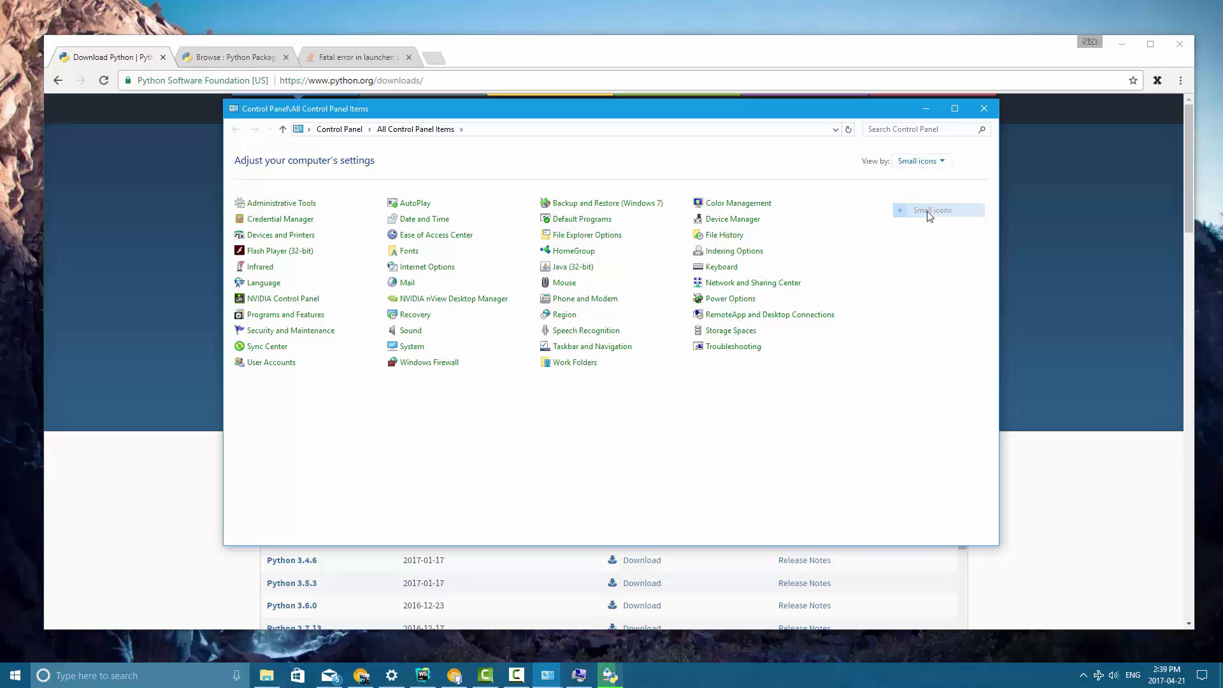
pyautogui.click(411, 348)
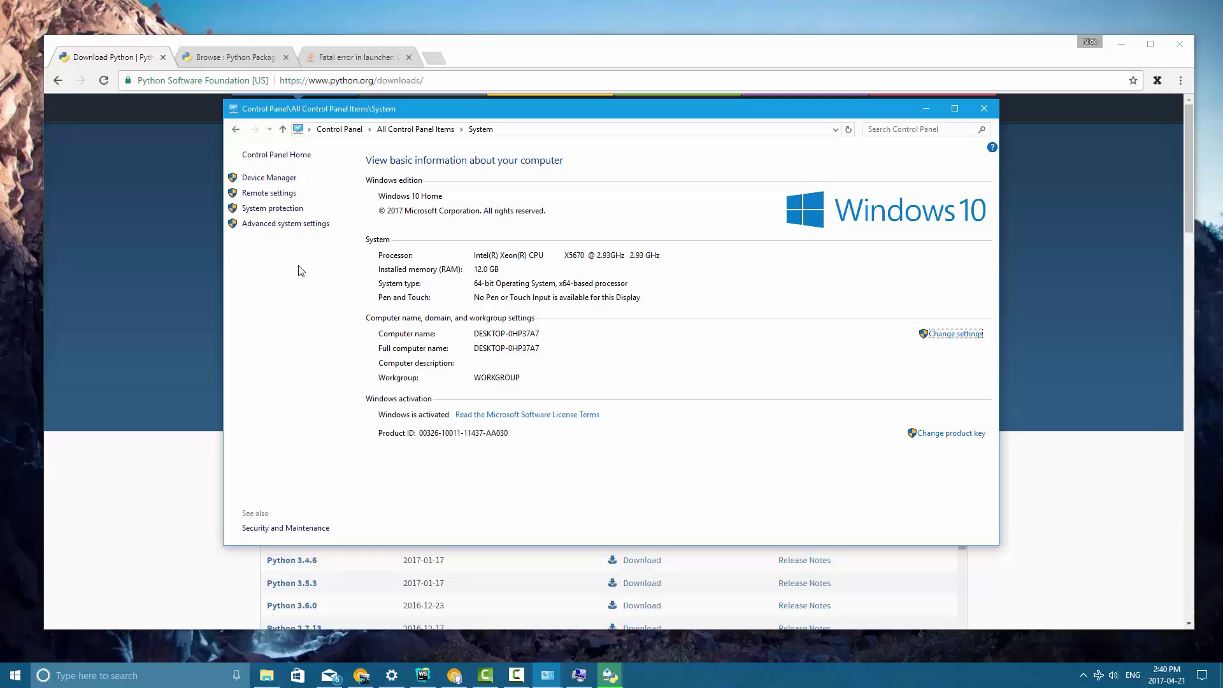
# - Open Environment Variables from the Advanced tab of Advanced system settings
pyautogui.click(281, 224)
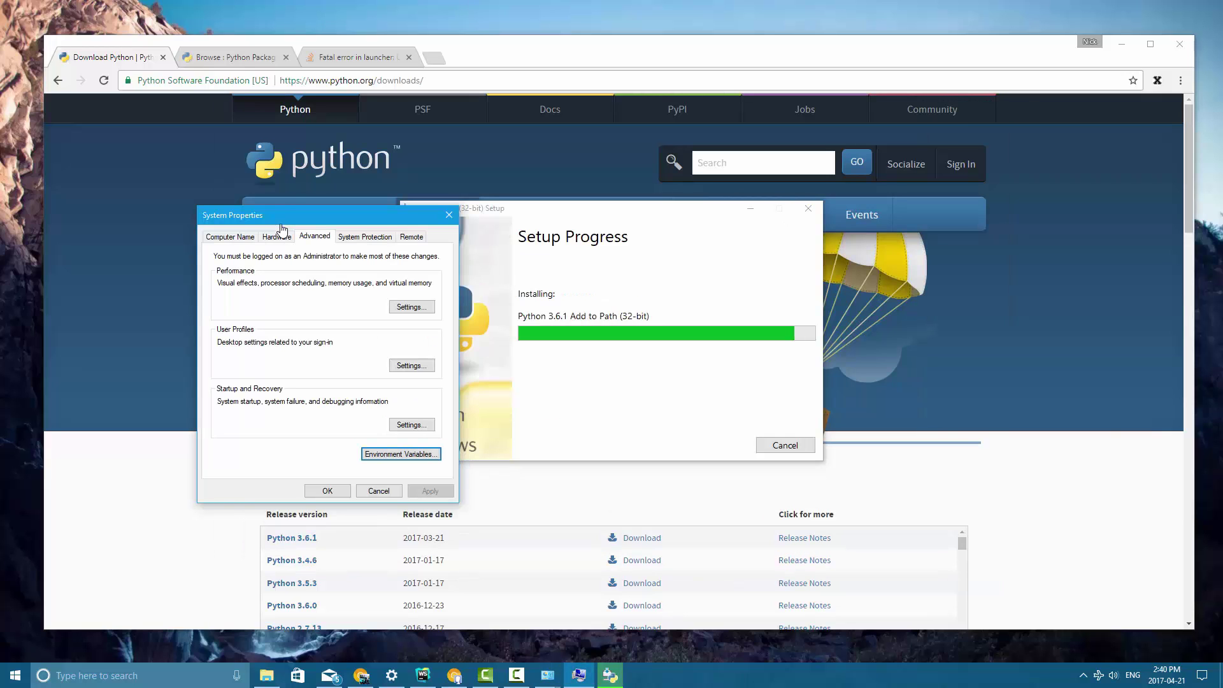
pyautogui.moveTo(287, 217); pyautogui.dragTo(575, 202)
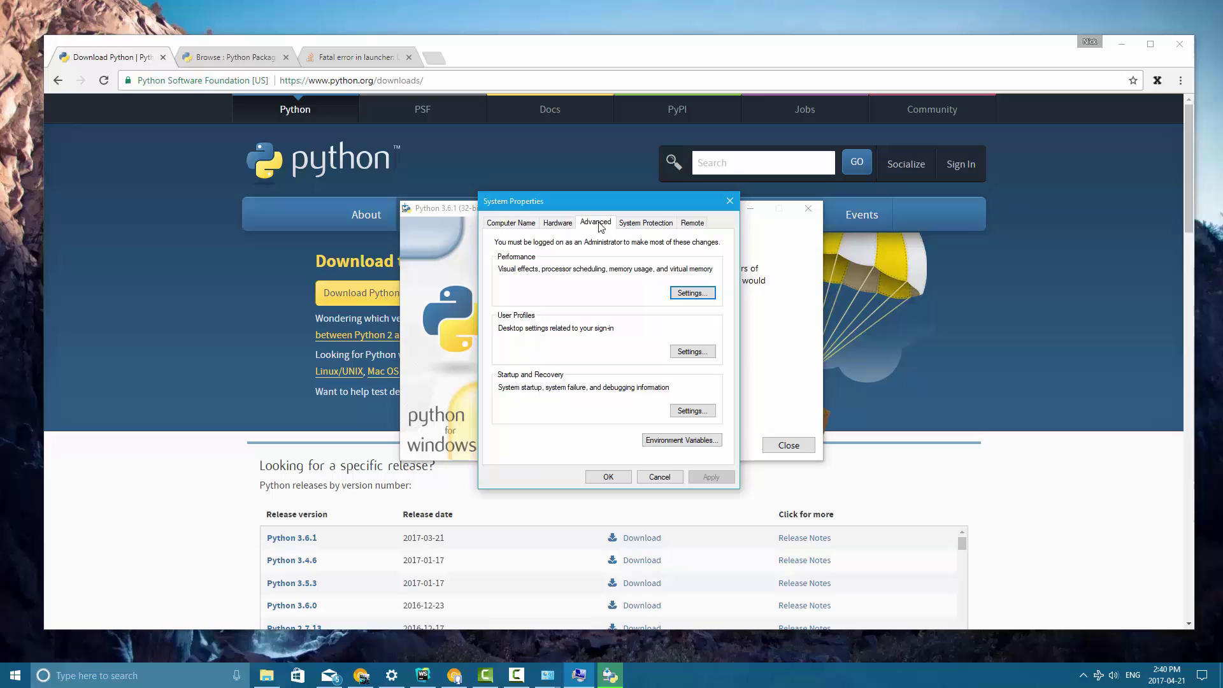
pyautogui.hotkey('ctrl', 'shift', 'Tab')
pyautogui.hotkey('ctrl', 'shift', 'Tab')
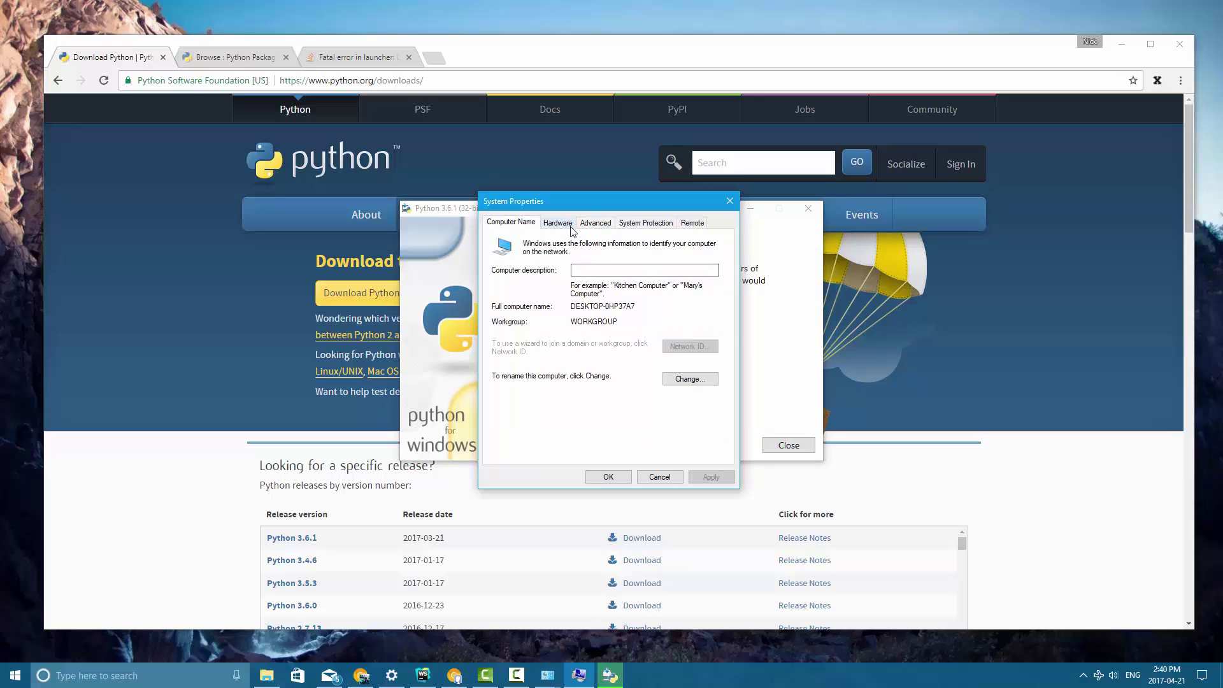
pyautogui.click(590, 224)
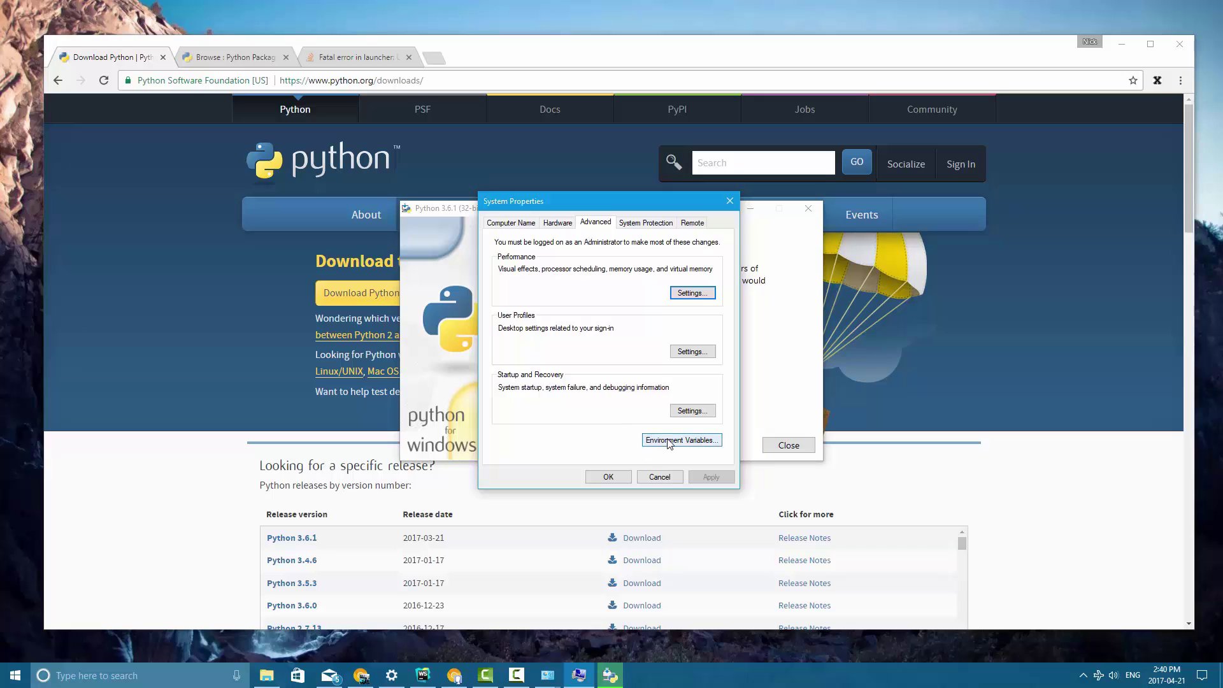
pyautogui.click(685, 446)
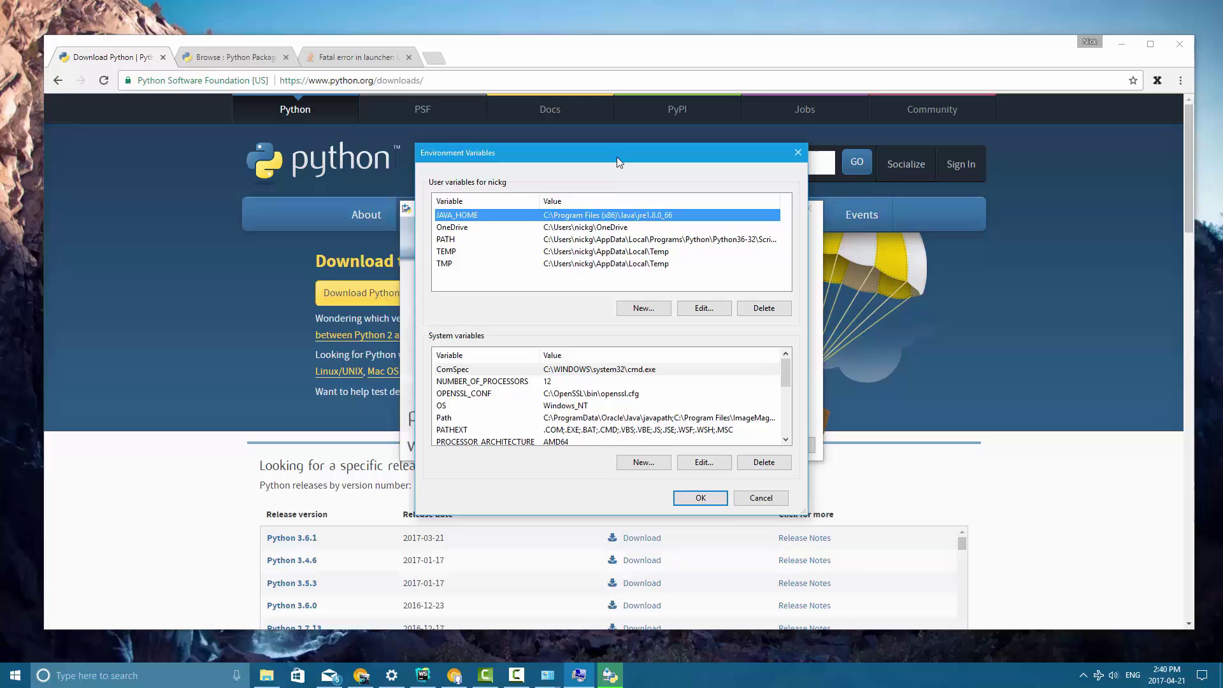
# - Select the user PATH variable pointing into the Python36-32 folders
pyautogui.moveTo(616, 157); pyautogui.dragTo(618, 148)
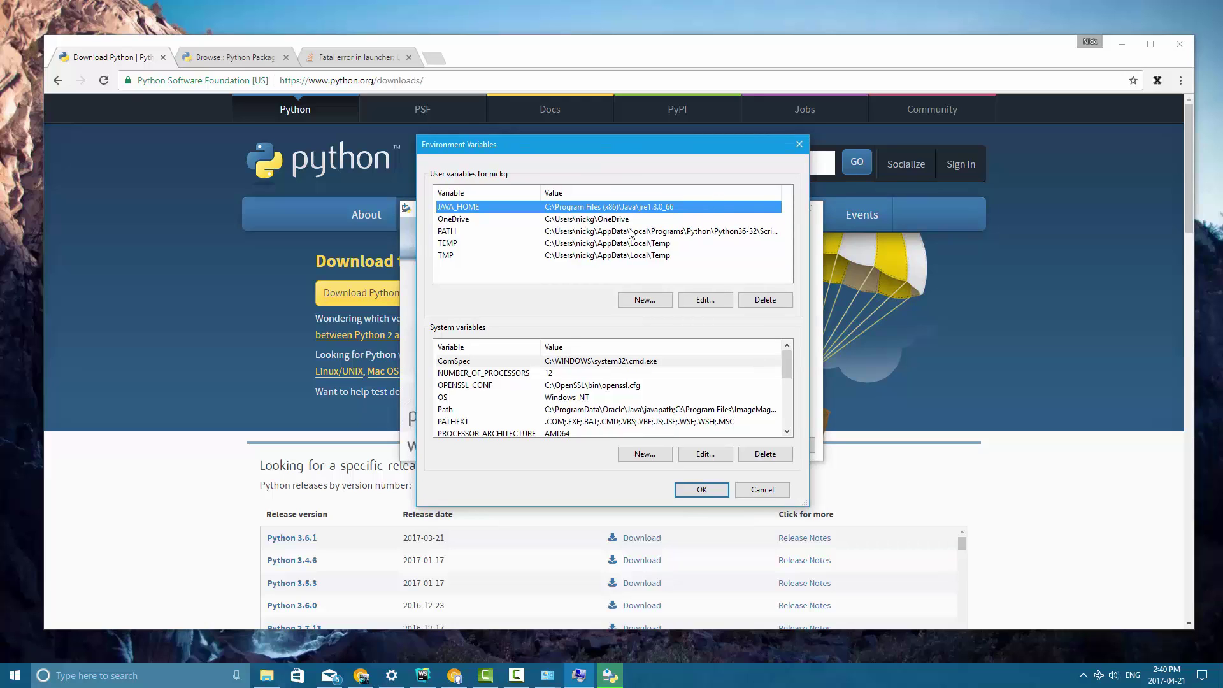
pyautogui.click(453, 232)
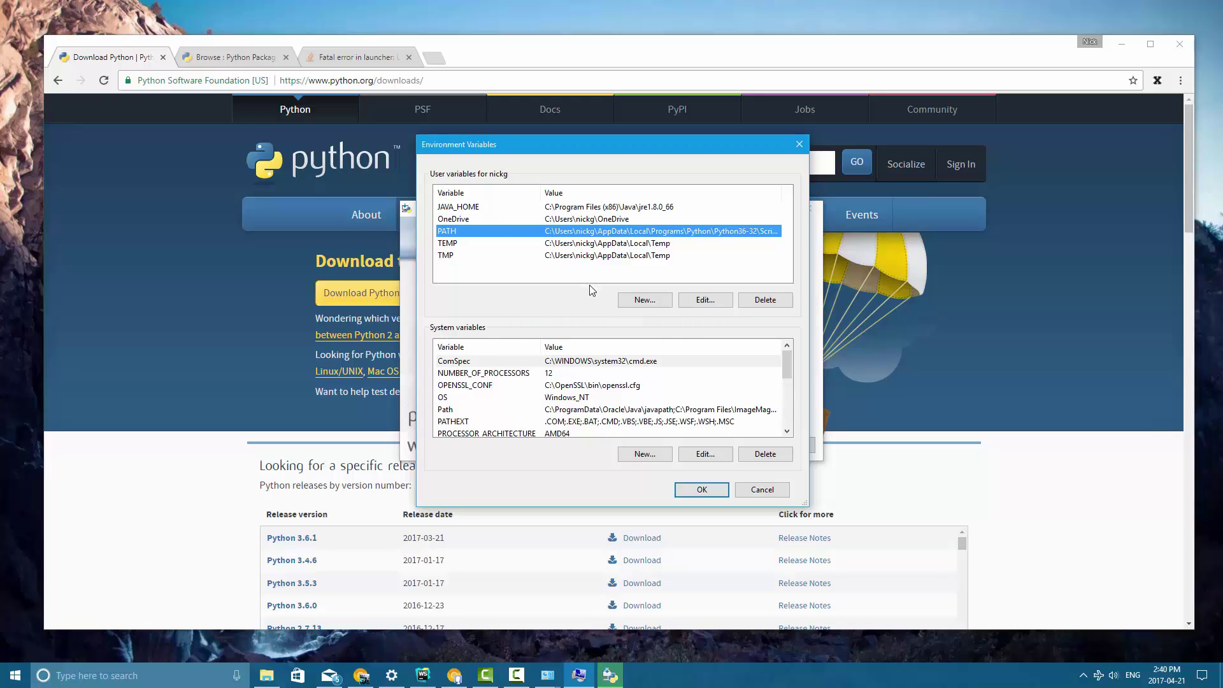
pyautogui.doubleClick(564, 235)
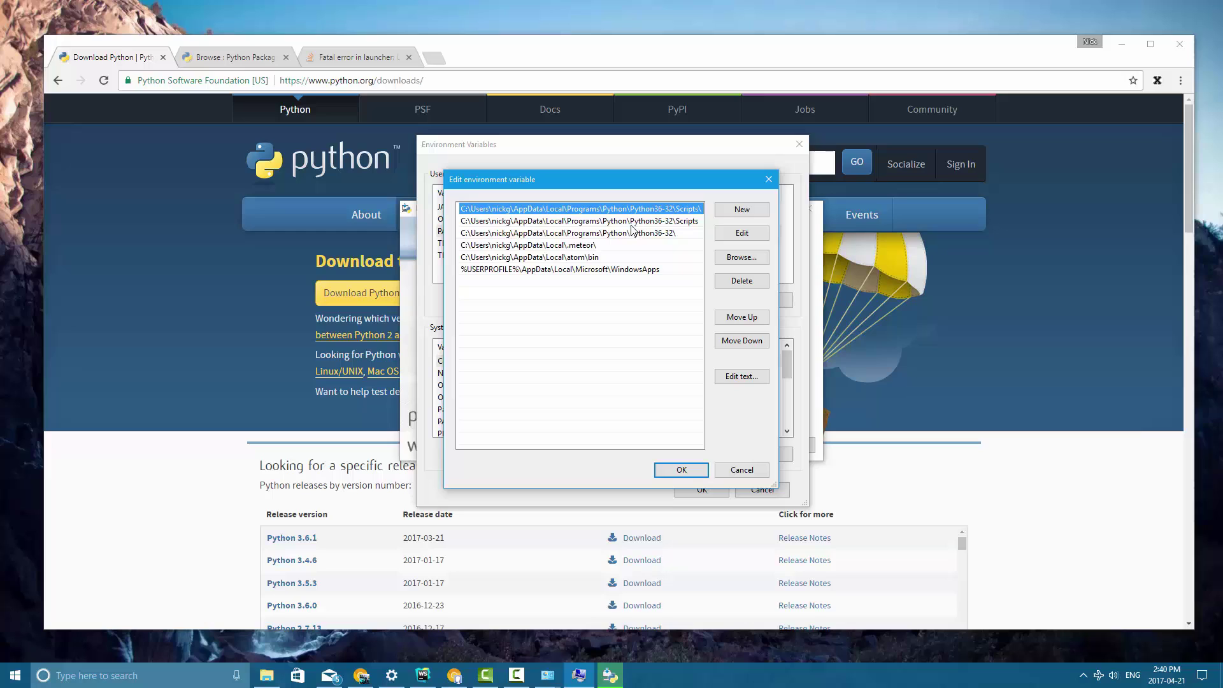
pyautogui.click(660, 222)
pyautogui.click(663, 231)
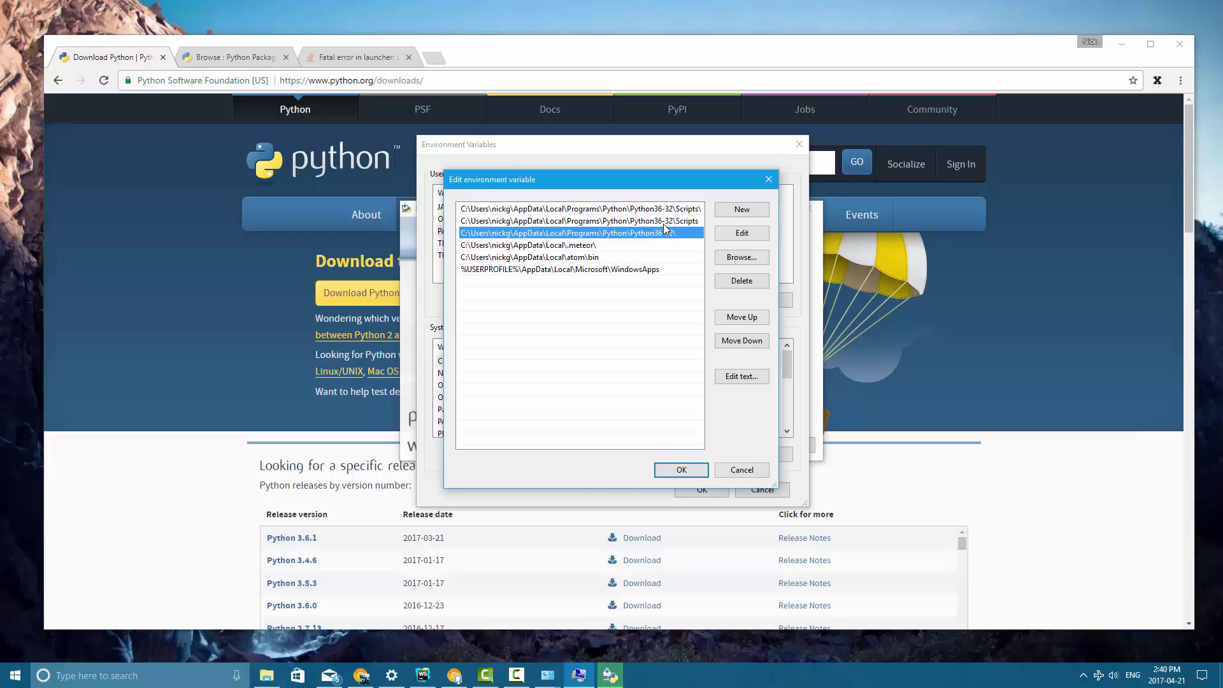
pyautogui.click(665, 223)
pyautogui.click(667, 210)
pyautogui.click(667, 221)
pyautogui.click(663, 231)
pyautogui.moveTo(655, 181); pyautogui.dragTo(972, 158)
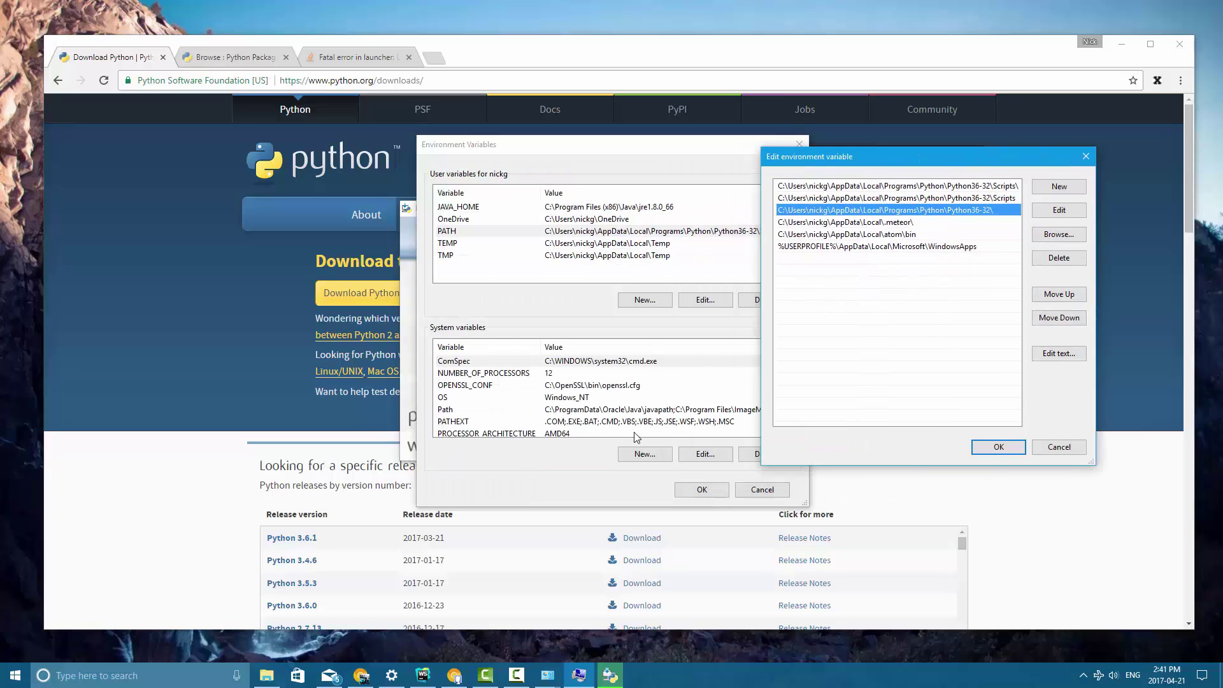
pyautogui.click(565, 414)
pyautogui.moveTo(972, 163); pyautogui.dragTo(651, 170)
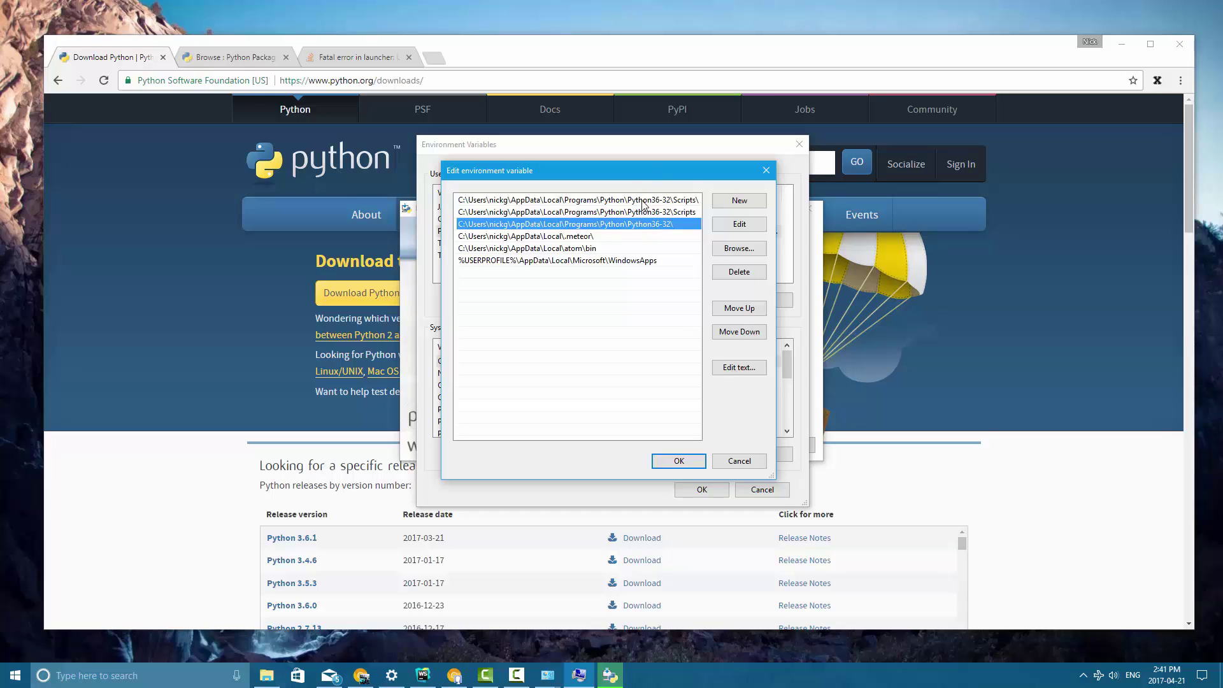
pyautogui.click(679, 460)
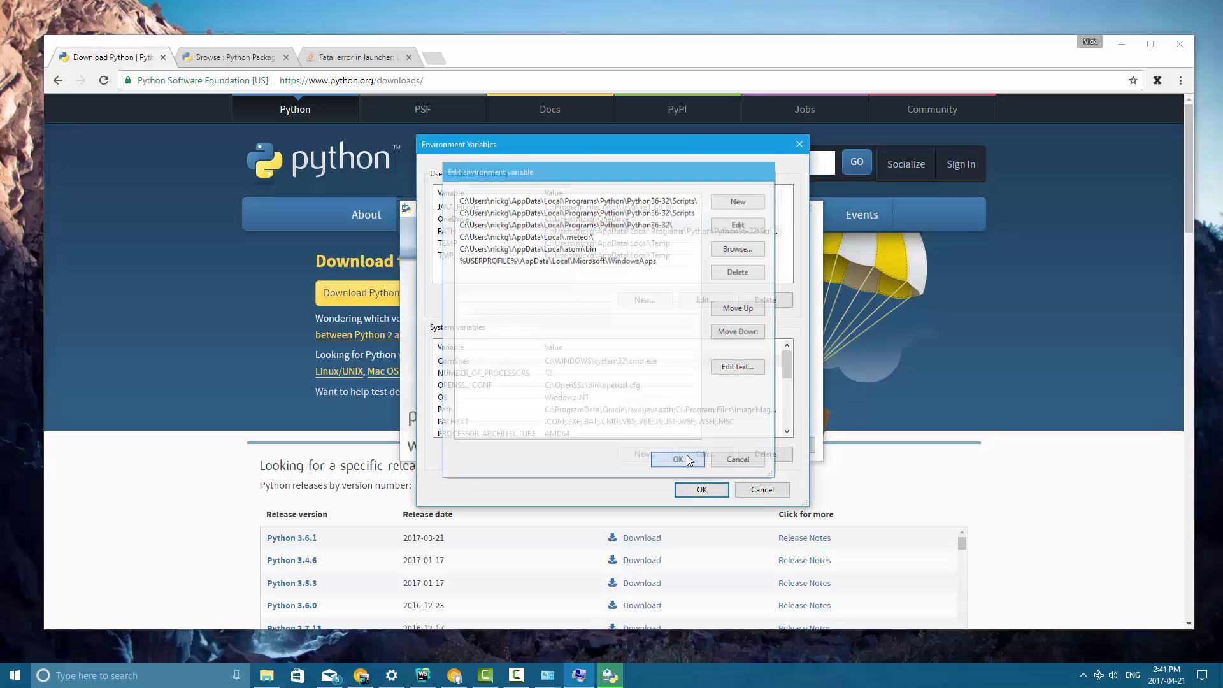
# - Open Command Prompt by searching 'cm' in the Start menu
pyautogui.click(105, 679)
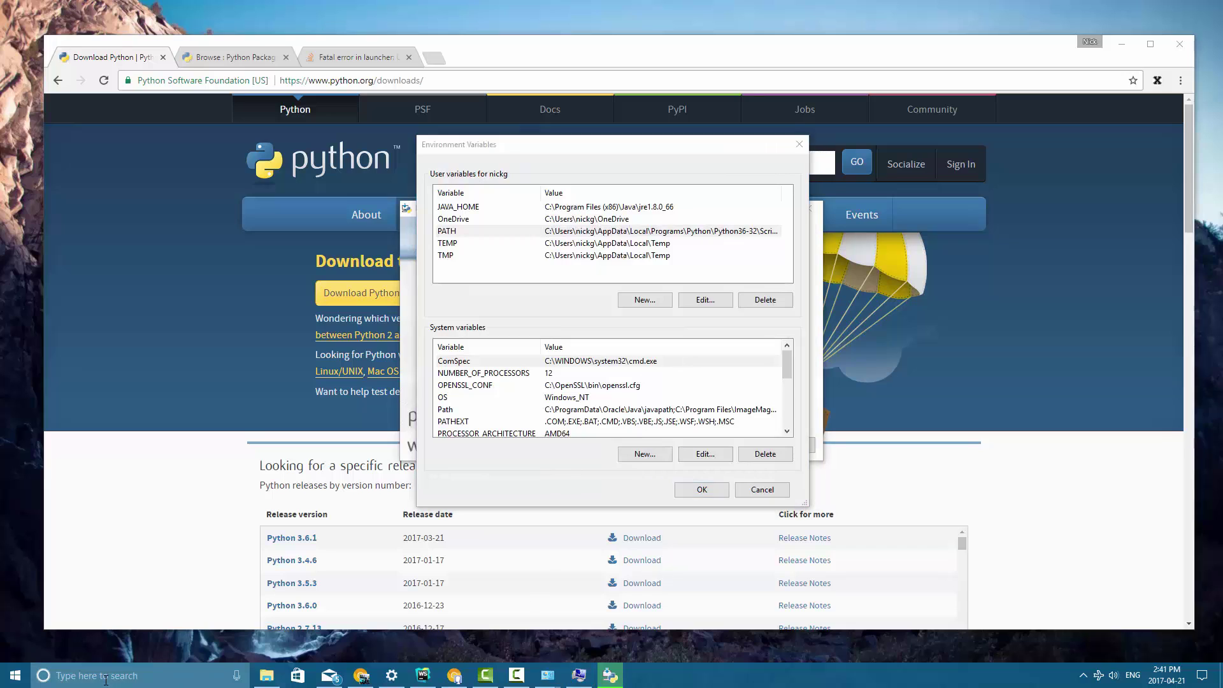
pyautogui.write('cm')
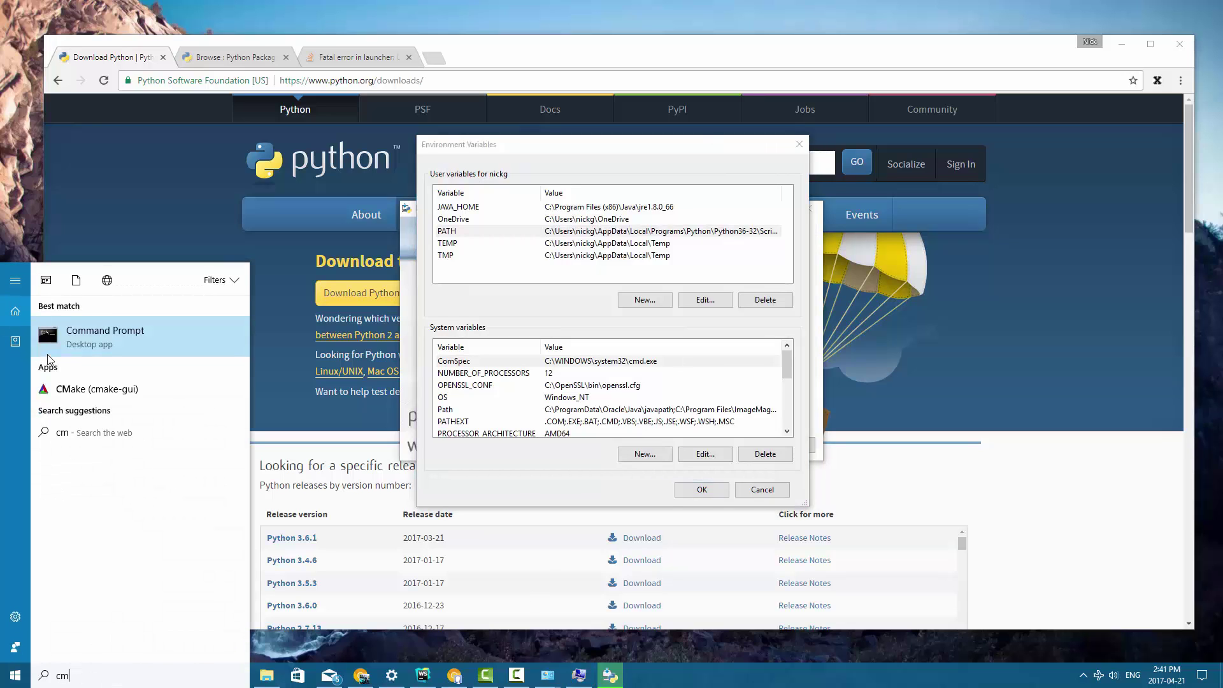
pyautogui.click(108, 330)
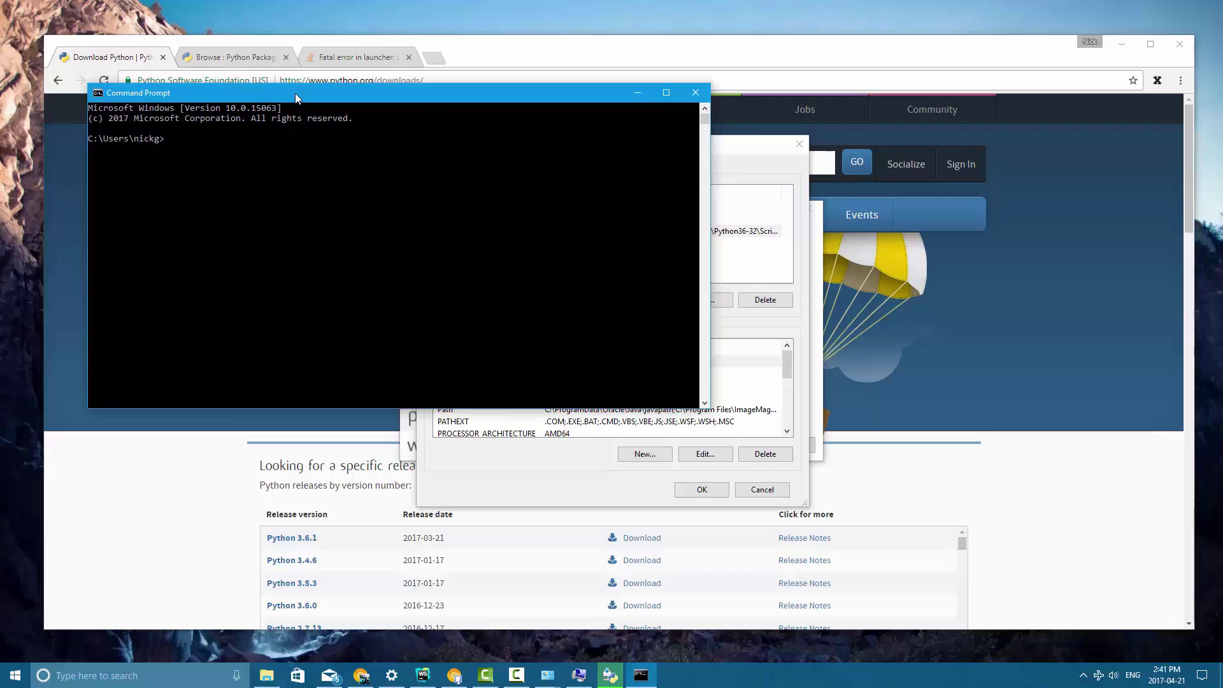
pyautogui.moveTo(295, 93); pyautogui.dragTo(716, 274)
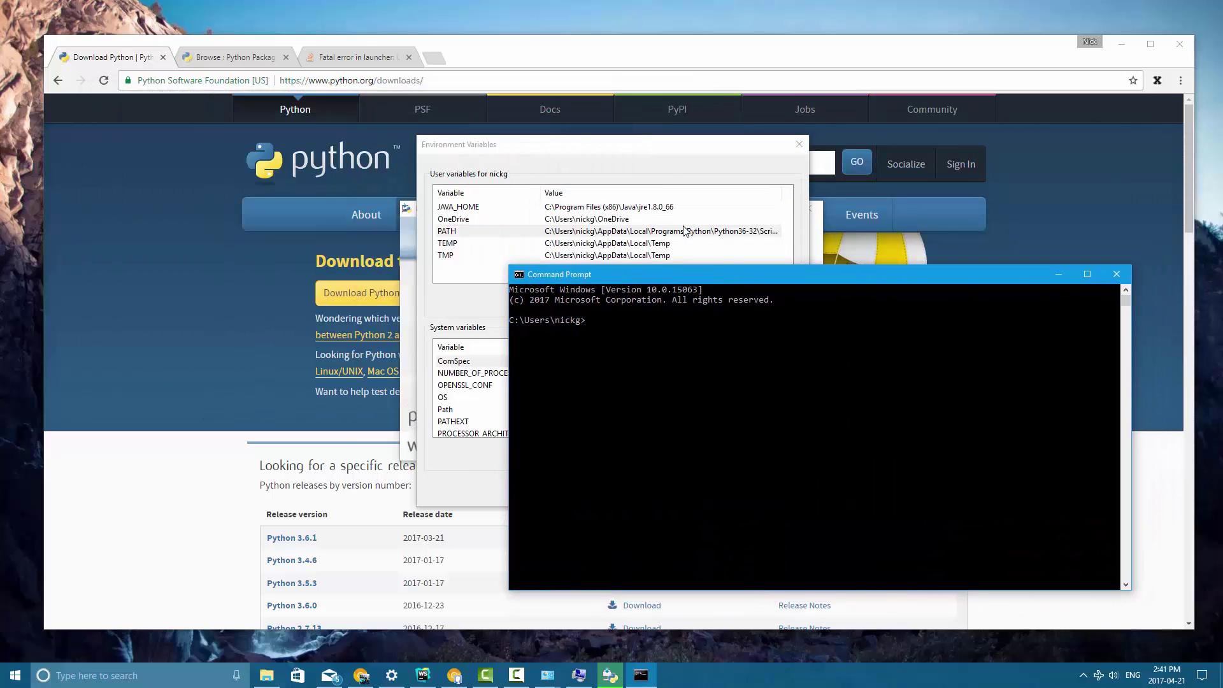
# - Run python to start the Python 3.6.1 interactive prompt
pyautogui.write('python')
pyautogui.press('Return')
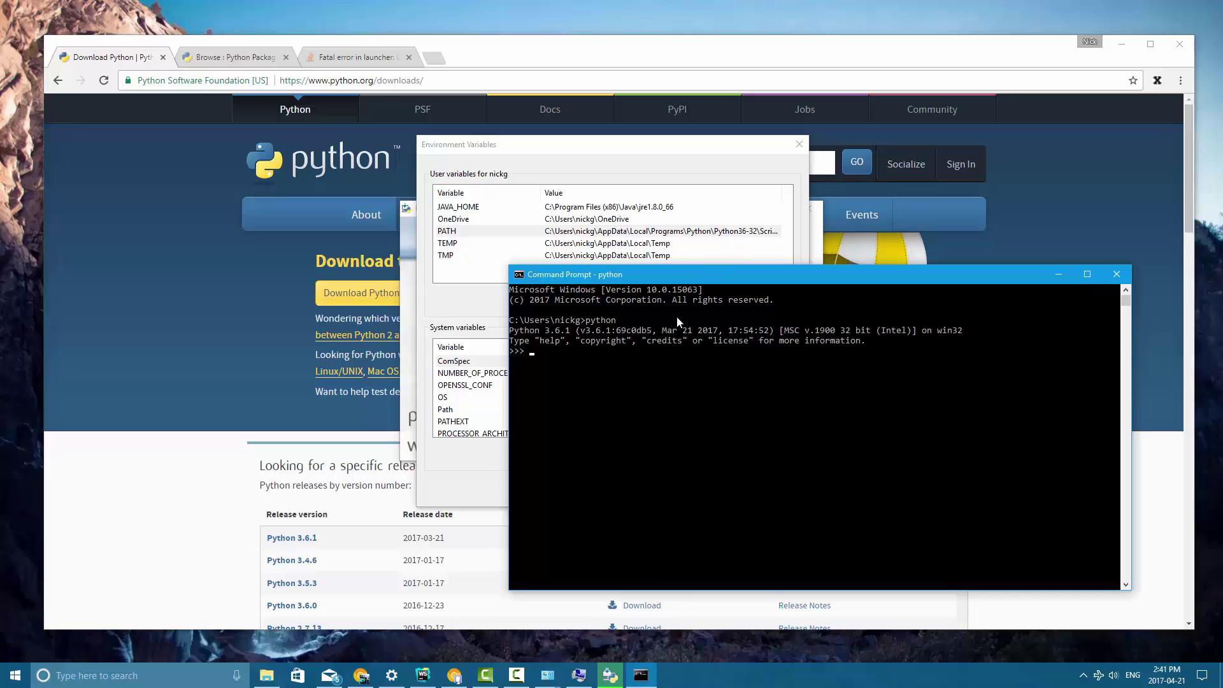
pyautogui.moveTo(694, 273); pyautogui.dragTo(656, 282)
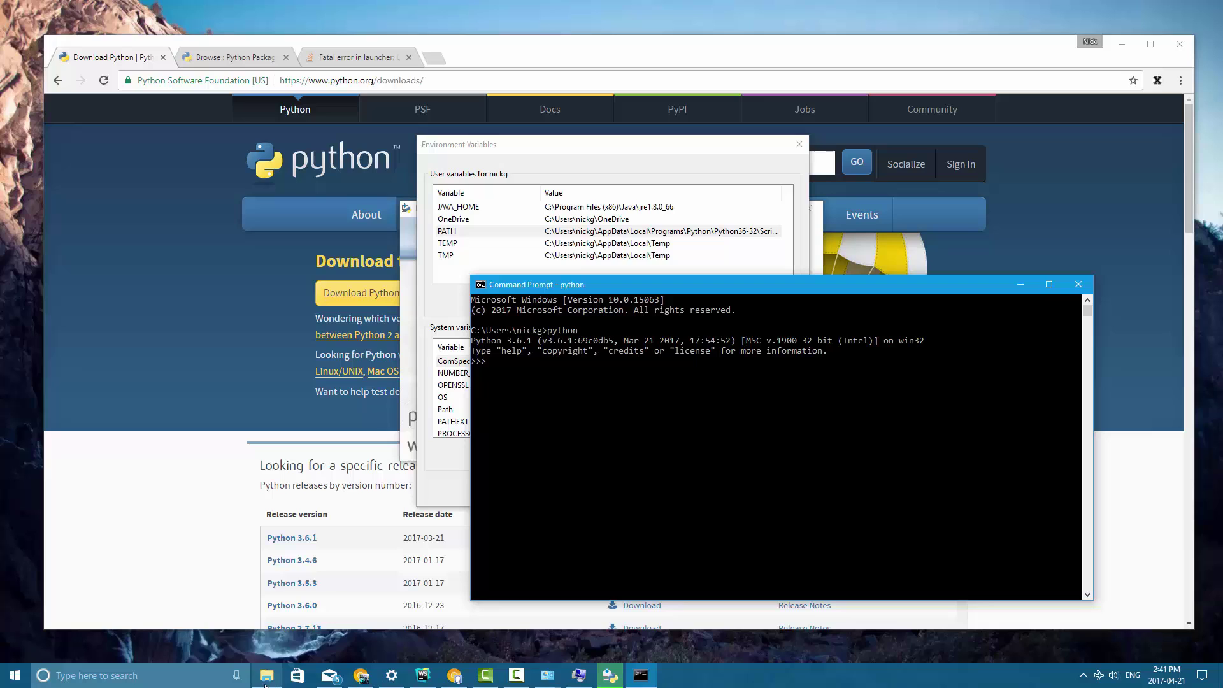
# - Arrange the folder and console windows and review the PATH variable's entries
pyautogui.moveTo(265, 683)
pyautogui.click(266, 613)
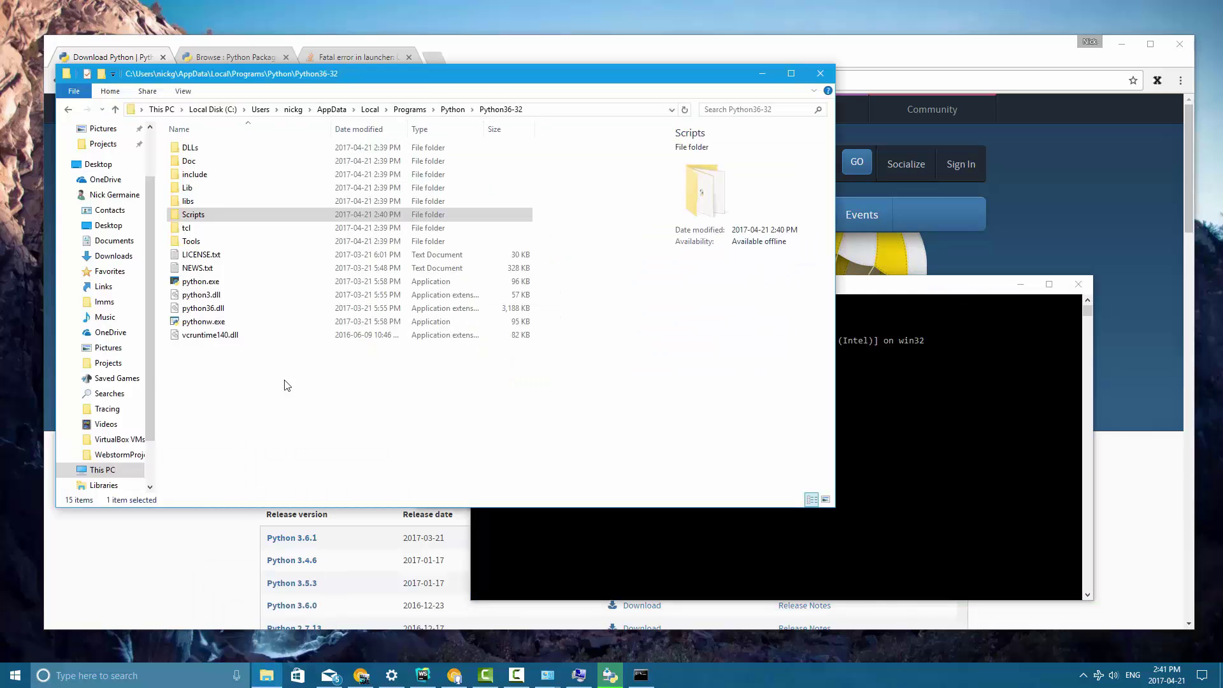
pyautogui.moveTo(482, 72); pyautogui.dragTo(504, 82)
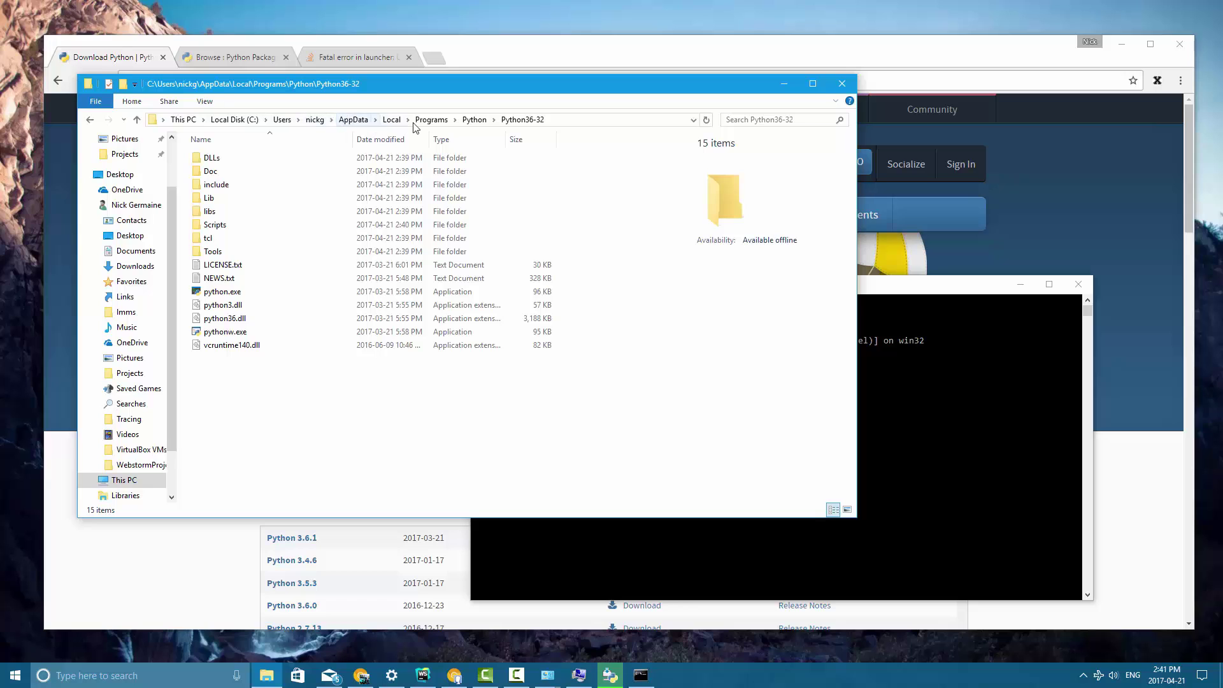
pyautogui.click(889, 288)
pyautogui.moveTo(889, 288); pyautogui.dragTo(894, 304)
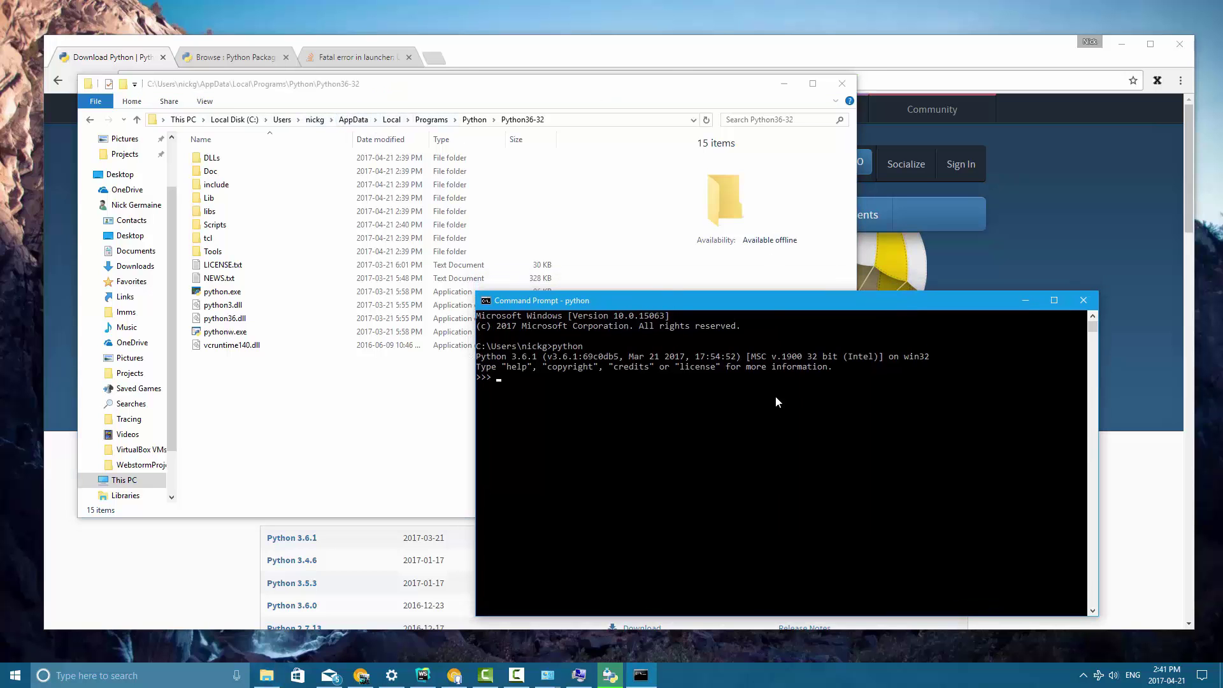
pyautogui.moveTo(481, 89); pyautogui.dragTo(417, 211)
pyautogui.click(520, 116)
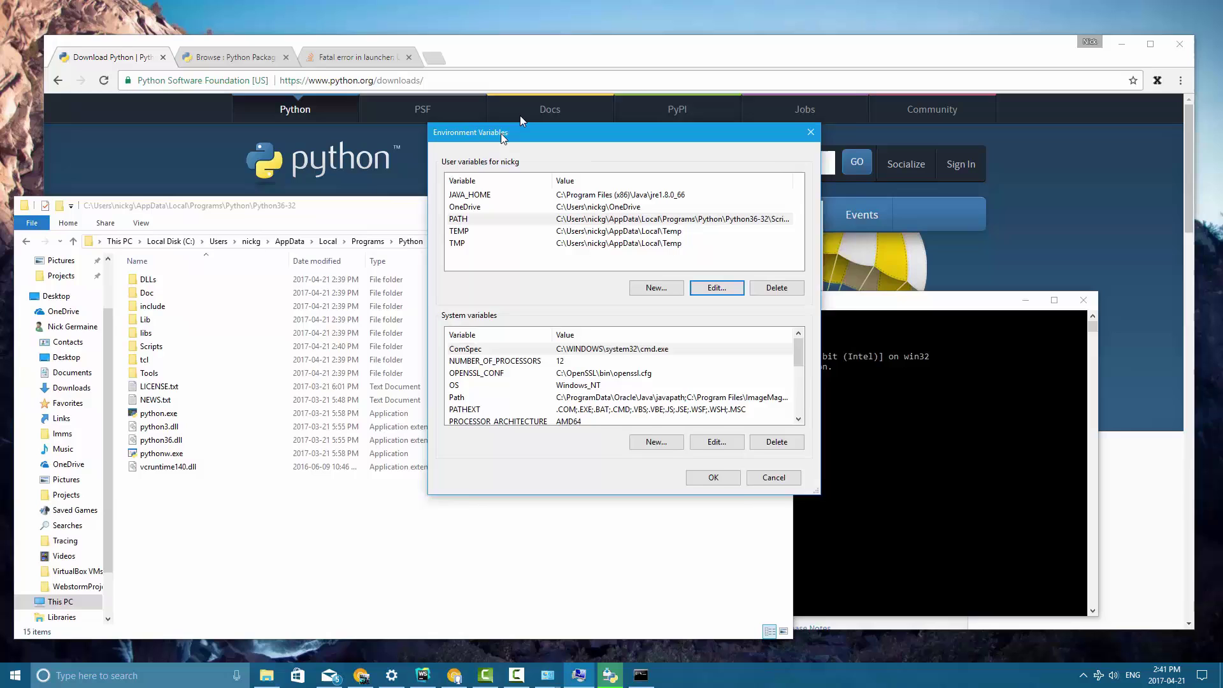
pyautogui.doubleClick(649, 185)
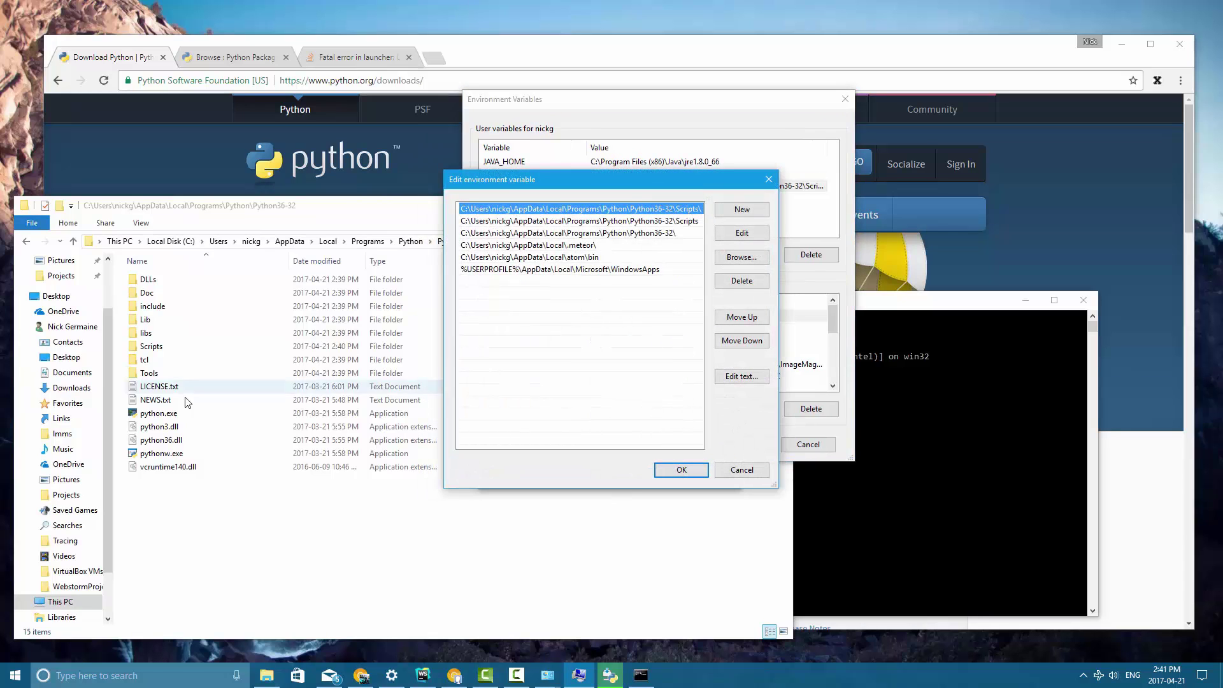
pyautogui.click(679, 470)
# - Open the Python36-32 Scripts folder listing pip.exe, pip3.exe, pip3.6.exe and easy_install
pyautogui.click(283, 520)
pyautogui.moveTo(320, 204); pyautogui.dragTo(371, 117)
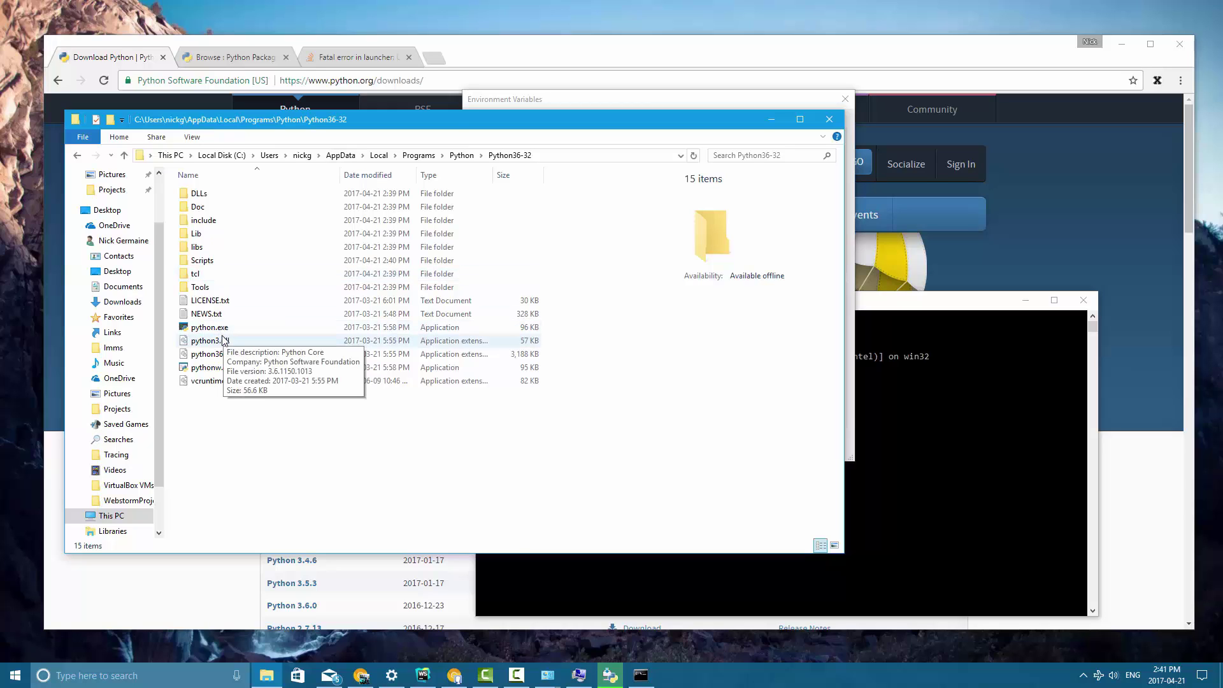
pyautogui.click(202, 332)
pyautogui.doubleClick(198, 261)
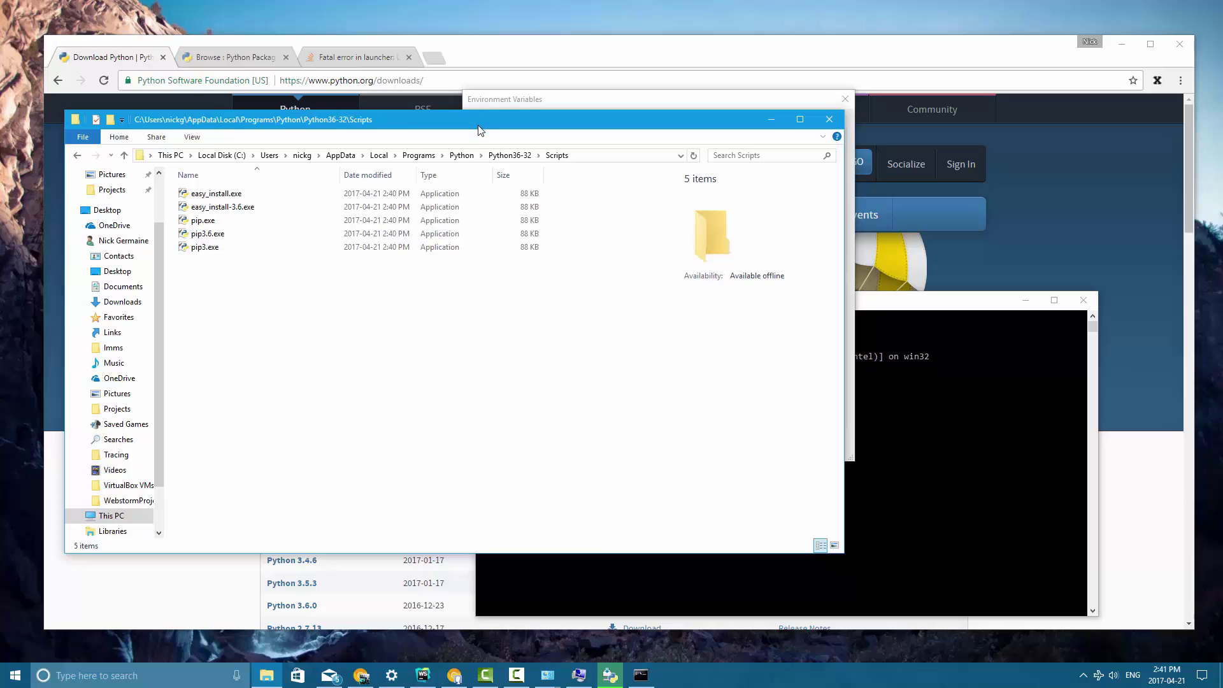
pyautogui.moveTo(479, 119); pyautogui.dragTo(472, 92)
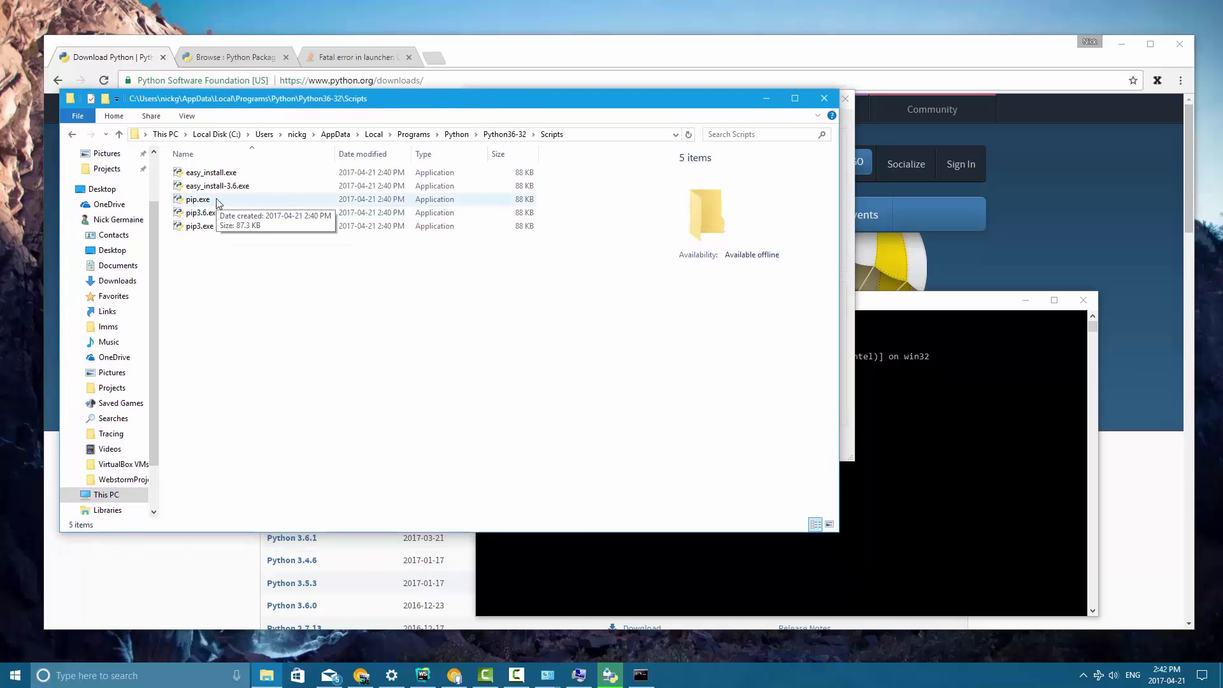
pyautogui.click(877, 482)
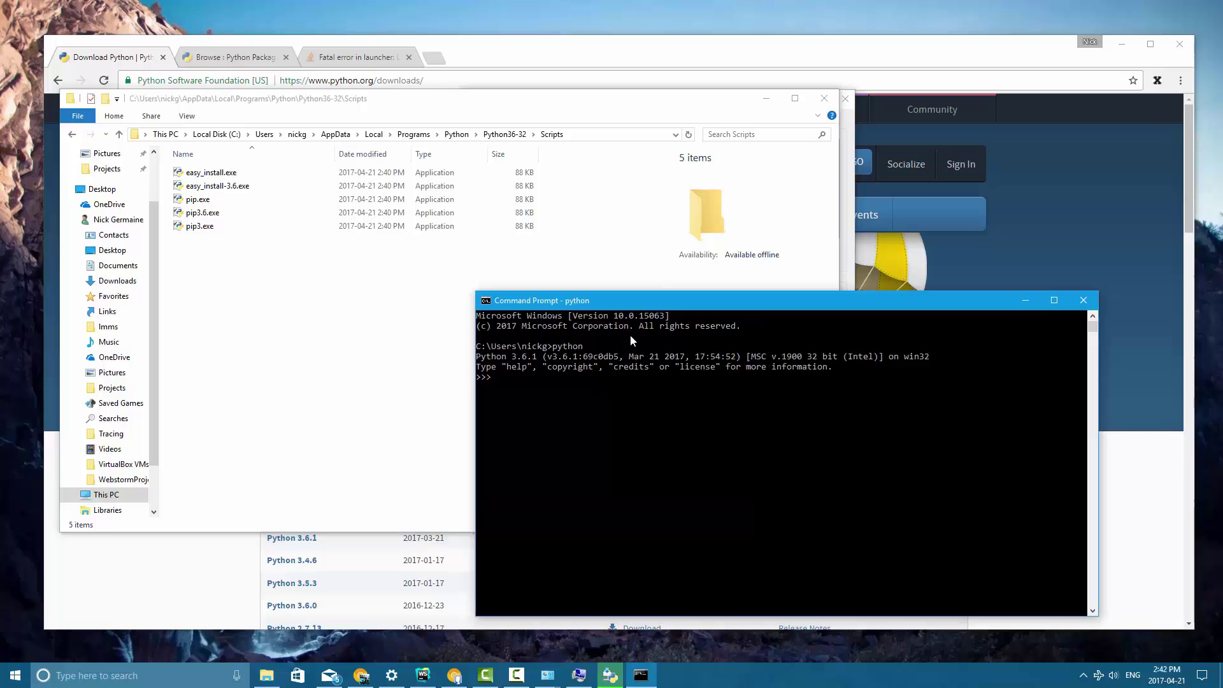
pyautogui.moveTo(652, 301); pyautogui.dragTo(655, 233)
# - Exit the interpreter with exit() and run 'pip install requests', which fails with a launcher error
pyautogui.write('exit()')
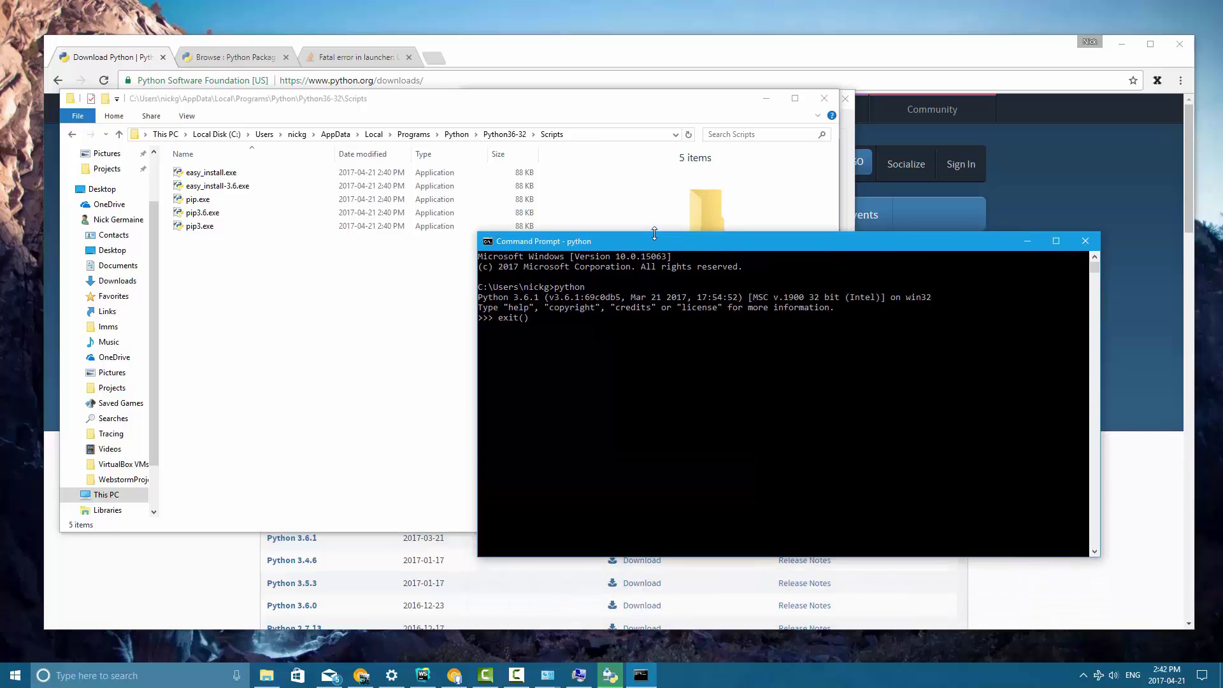
pyautogui.press('Return')
pyautogui.click(622, 387)
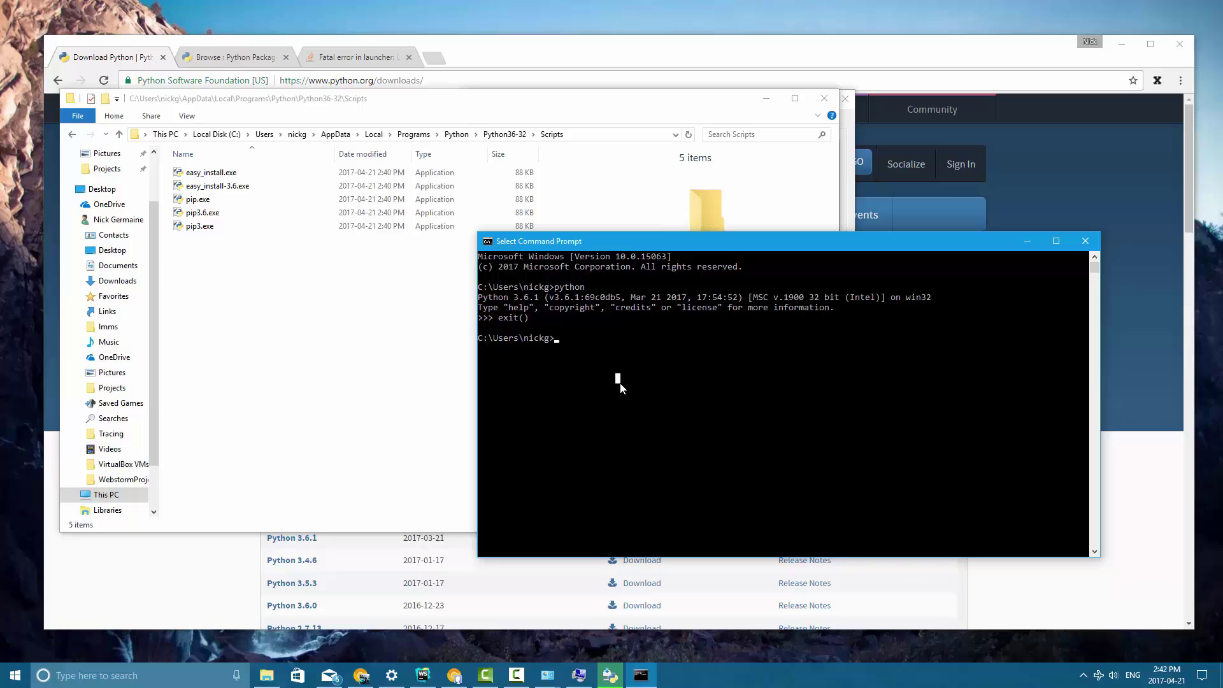
pyautogui.write('pip install requests')
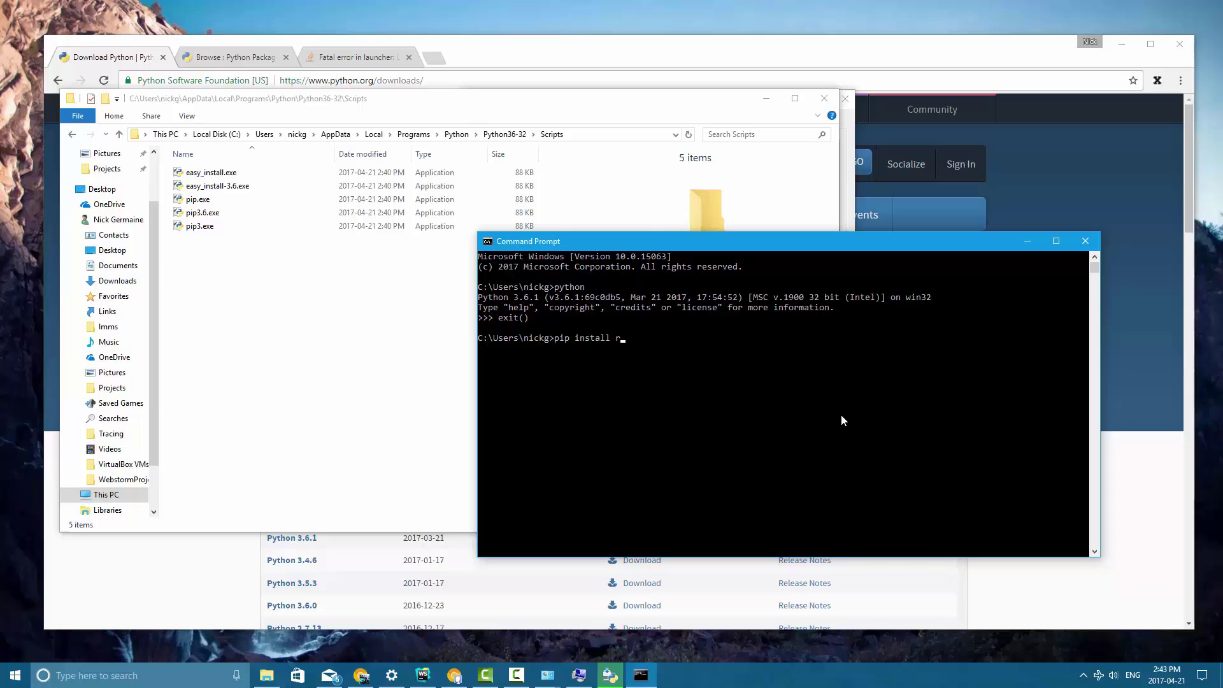
pyautogui.press('Return')
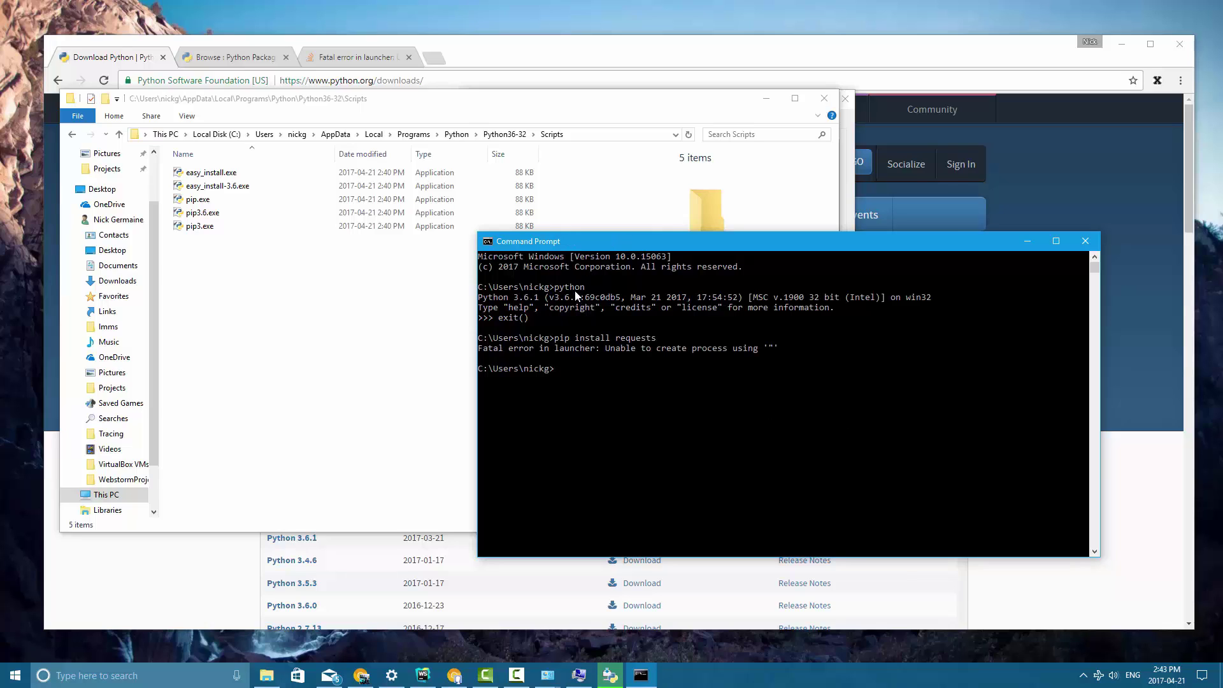
# - Read the Stack Overflow answers on the pip launcher error, which suggest python -m pip
pyautogui.moveTo(478, 349); pyautogui.dragTo(796, 352)
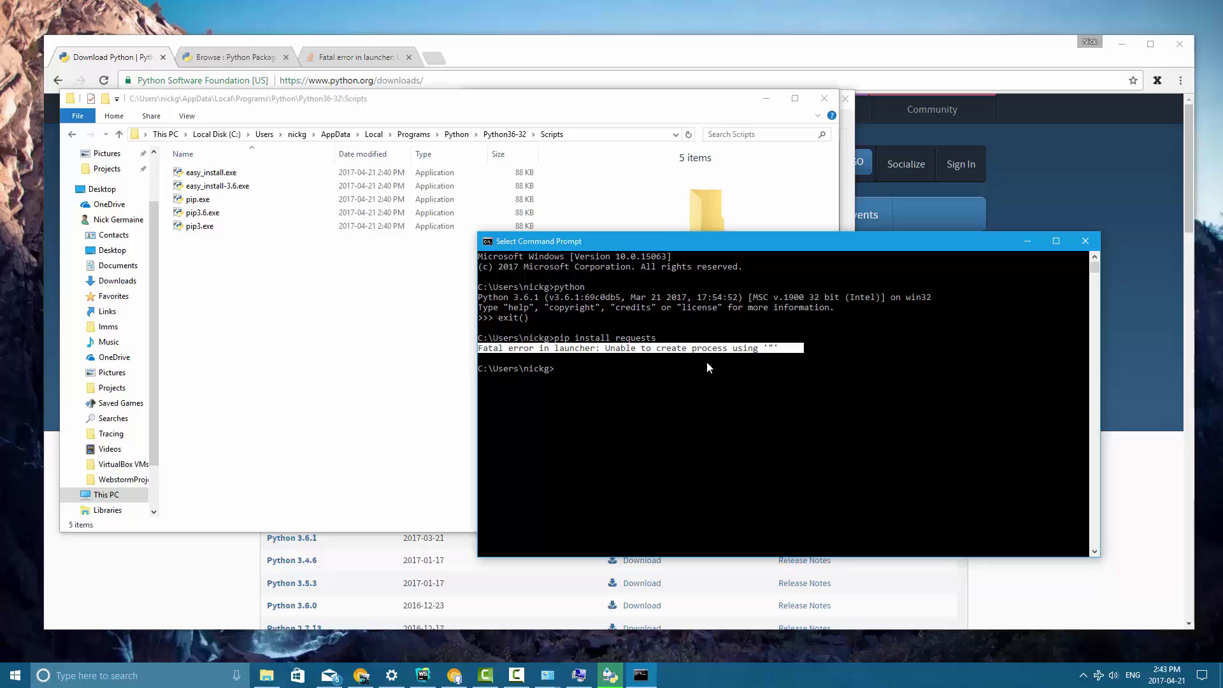
pyautogui.click(360, 61)
pyautogui.scroll(5, 548, 388)
pyautogui.scroll(20, 534, 410)
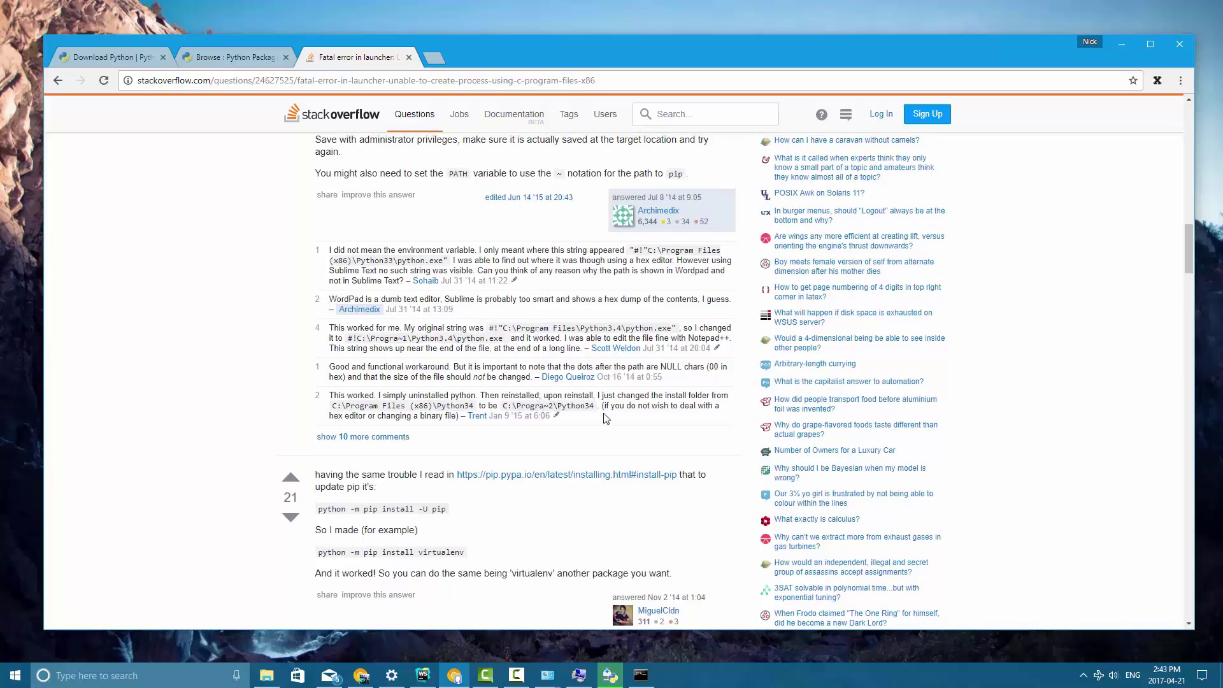
pyautogui.scroll(7, 554, 406)
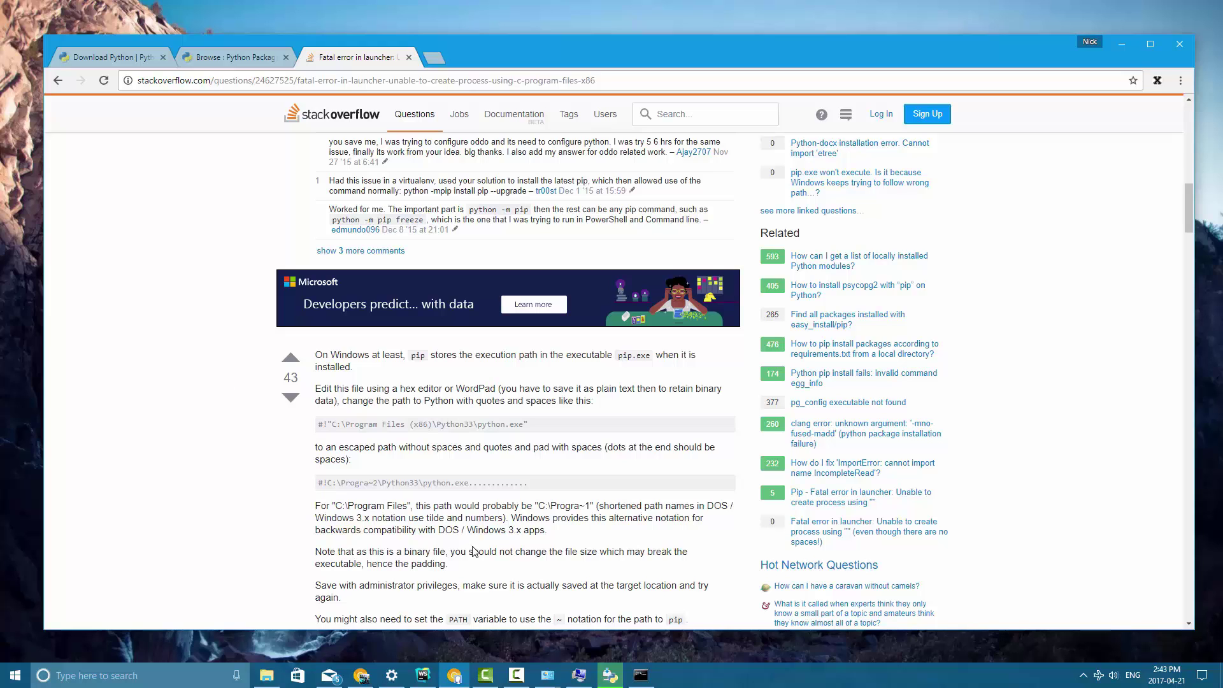
pyautogui.click(641, 676)
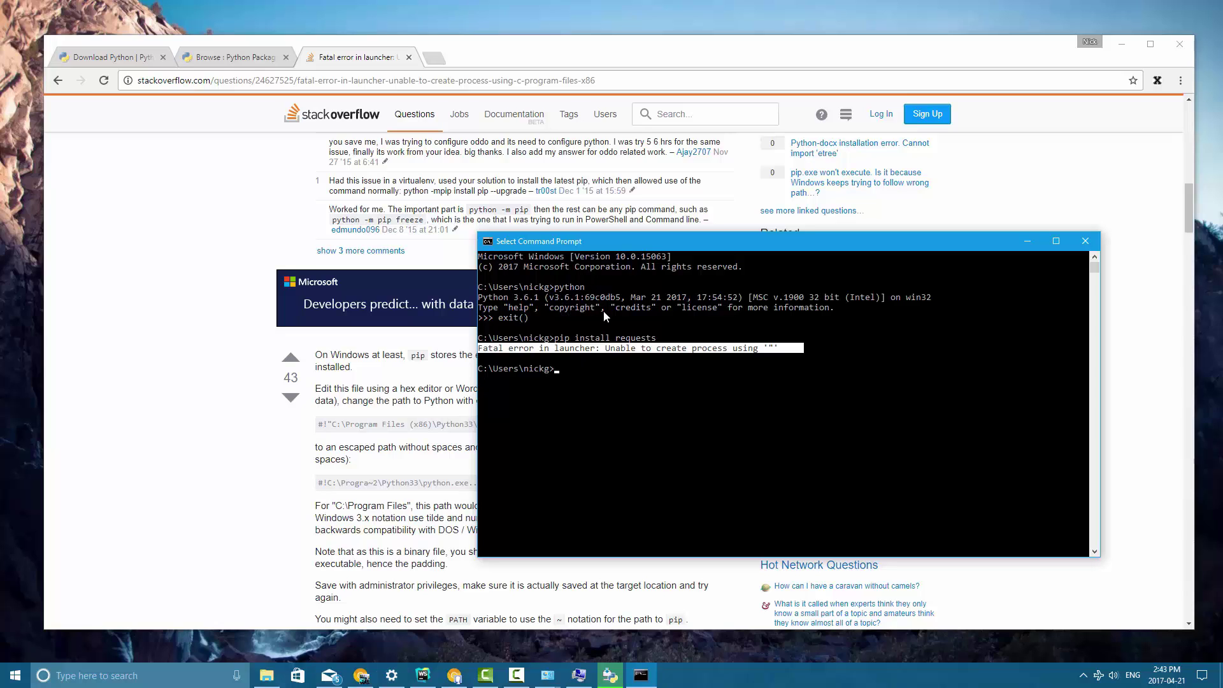
# - Run python -m pip install requests, which reports requests already satisfied in site-packages
pyautogui.press('Escape')
pyautogui.write('python -m')
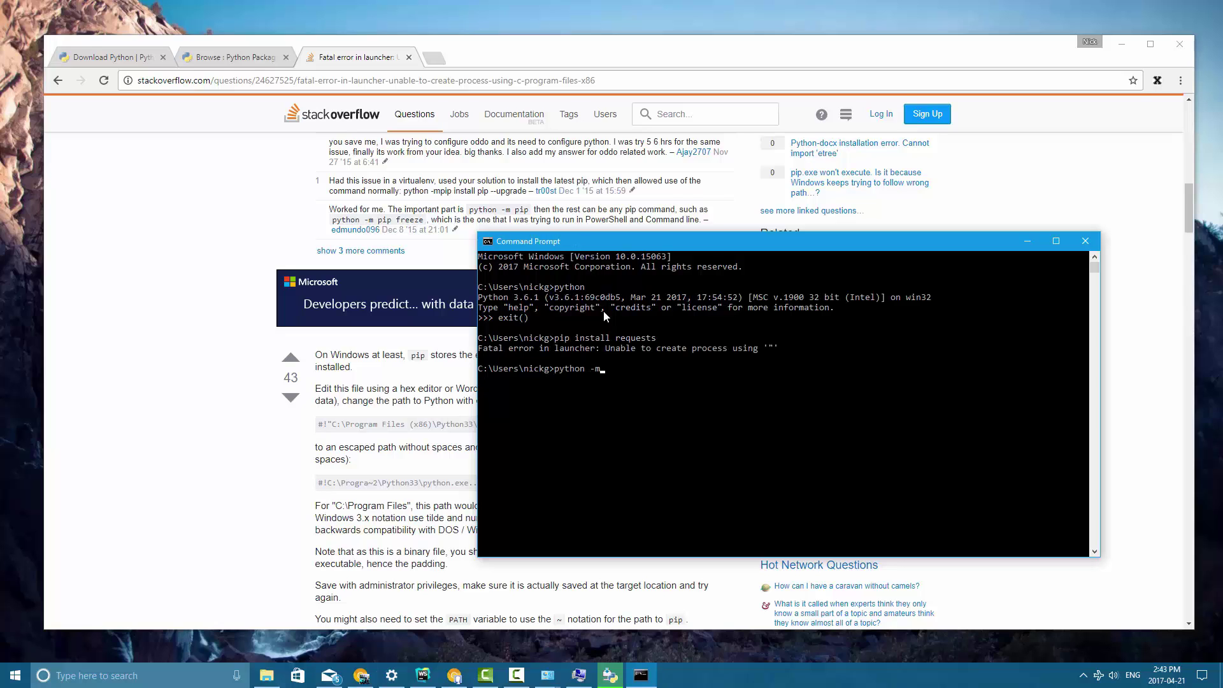
pyautogui.write(' pip install requests')
pyautogui.press('Return')
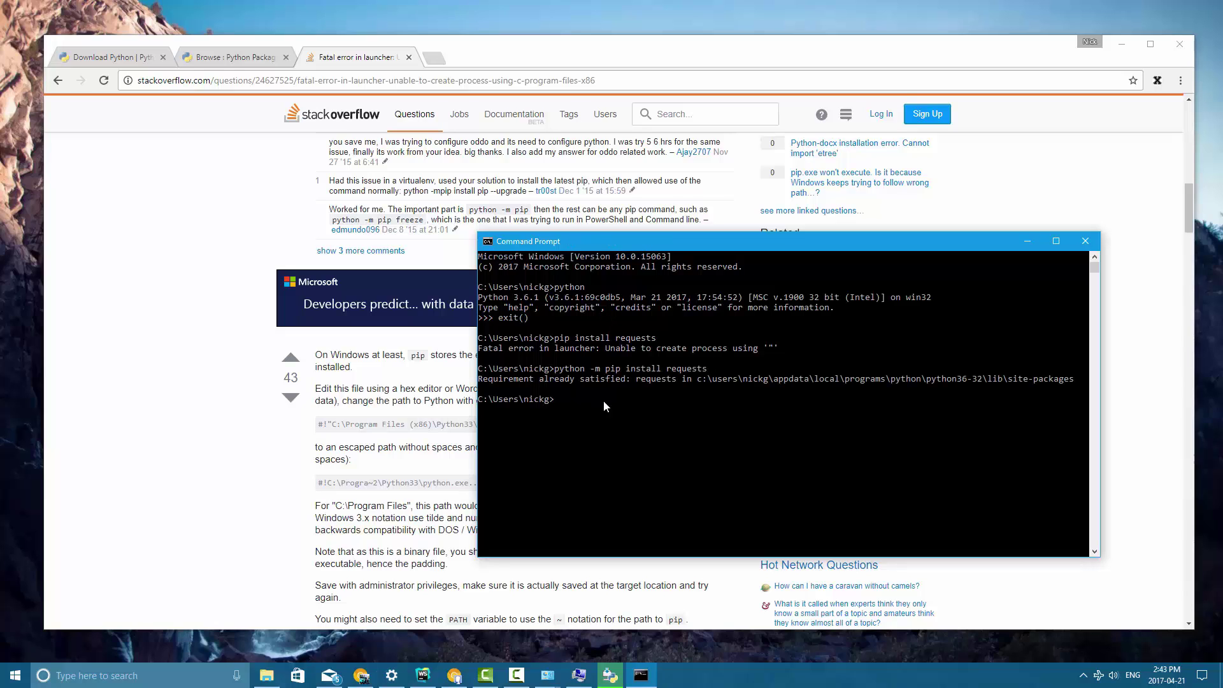
# - Highlight the failed pip install line against the working python -m pip install command
pyautogui.click(491, 379)
pyautogui.moveTo(555, 338); pyautogui.dragTo(613, 344)
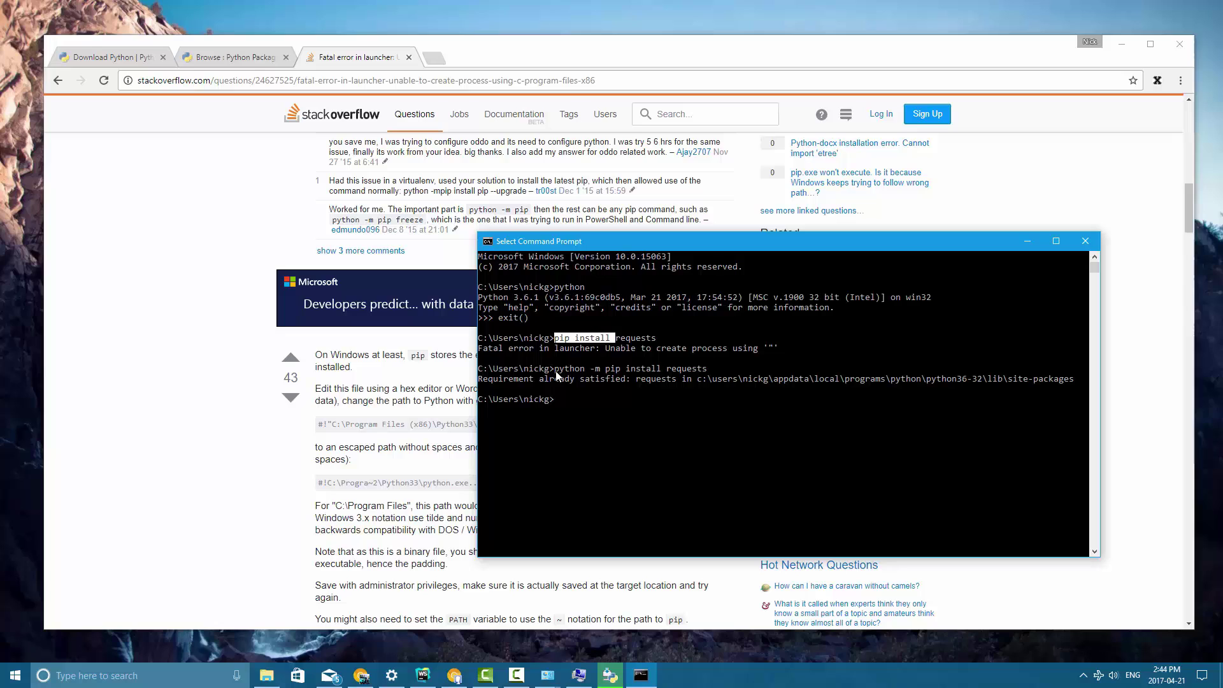
pyautogui.moveTo(556, 371); pyautogui.dragTo(676, 373)
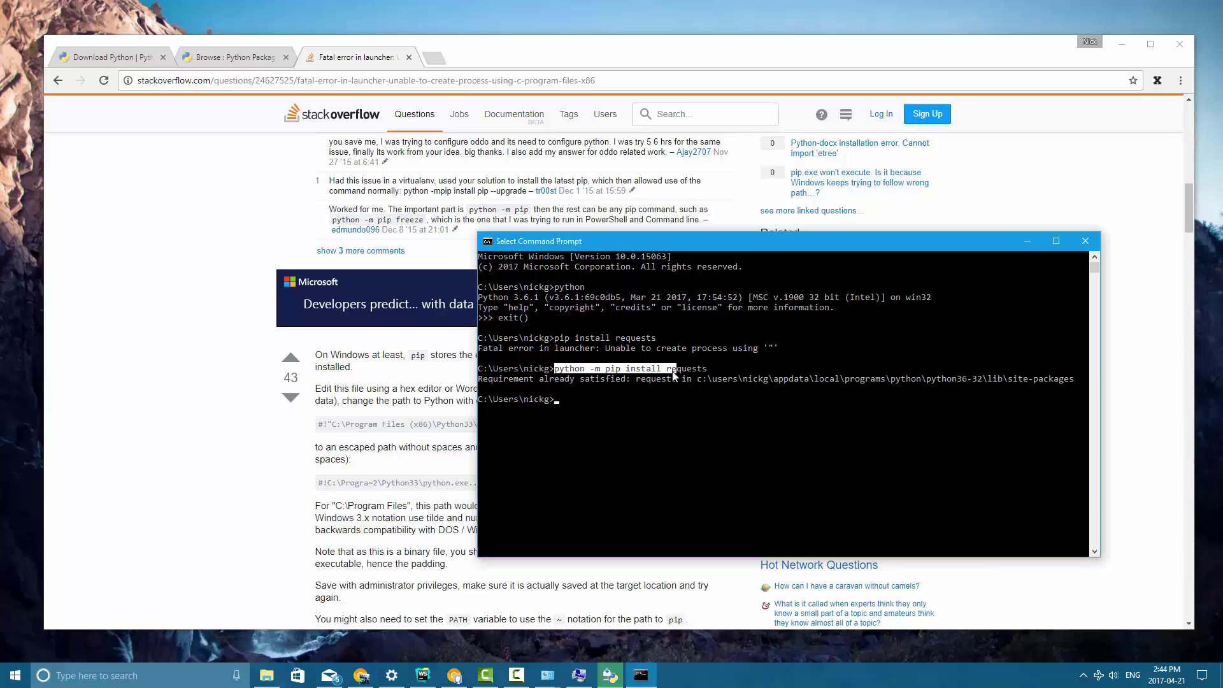
pyautogui.click(669, 419)
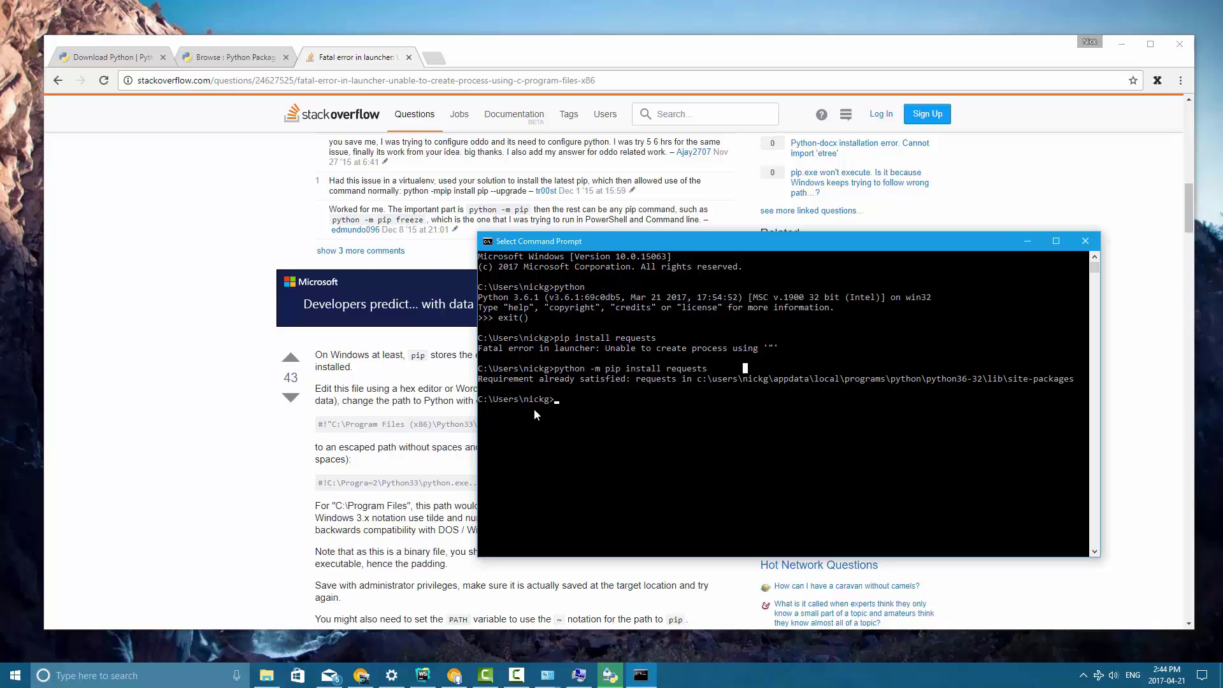
# - Start the Python 3.6.1 interpreter in the console with python
pyautogui.moveTo(586, 241); pyautogui.dragTo(576, 207)
pyautogui.click(623, 375)
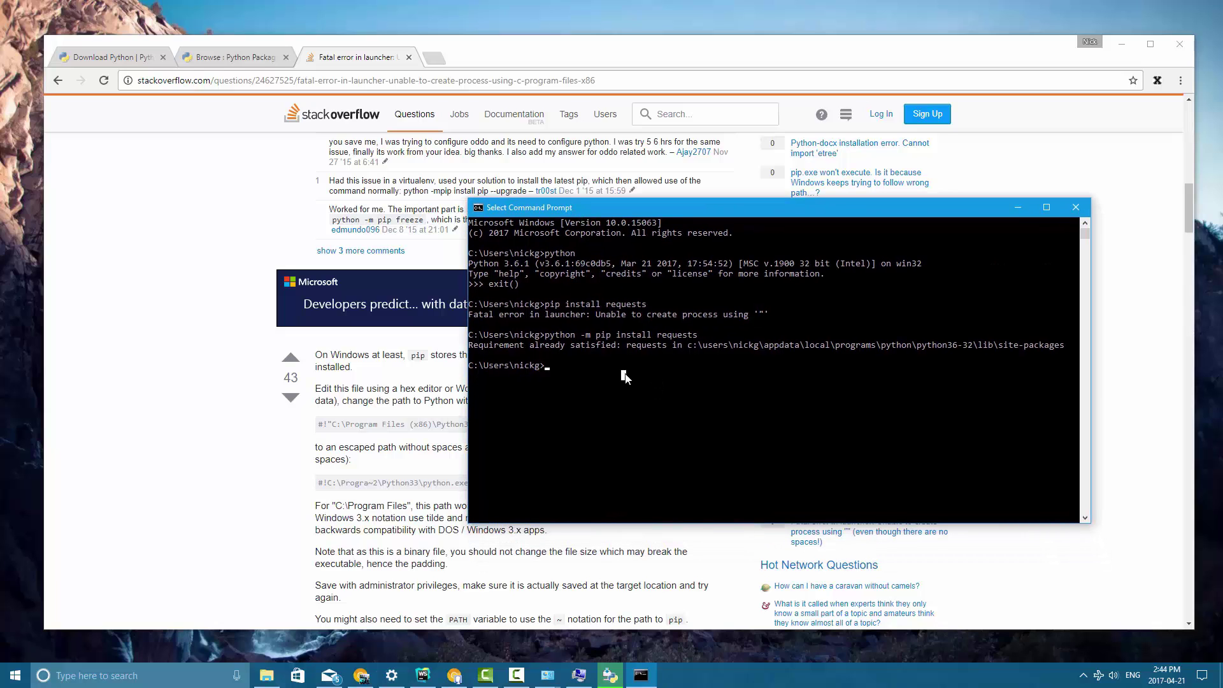
pyautogui.write('pytho')
pyautogui.write('n')
pyautogui.press('Return')
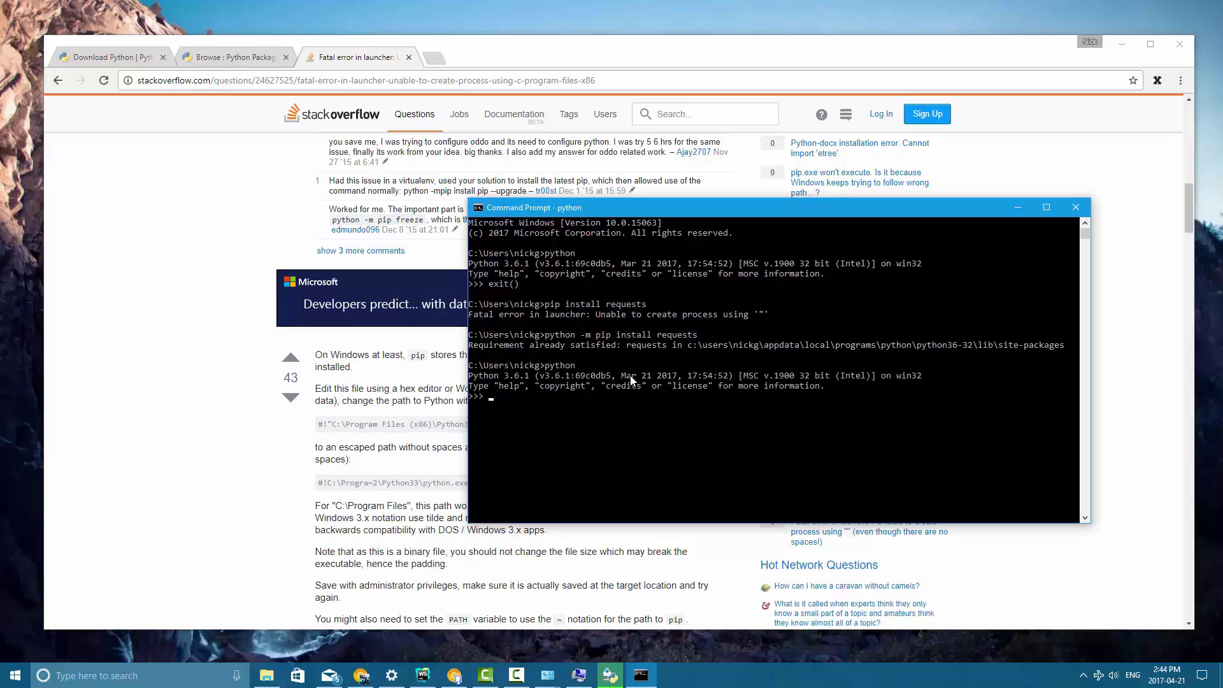
# - Import requests and print the module, showing its Python36-32 site-packages location
pyautogui.write('import requests')
pyautogui.press('Return')
pyautogui.write('requests')
pyautogui.press('Return')
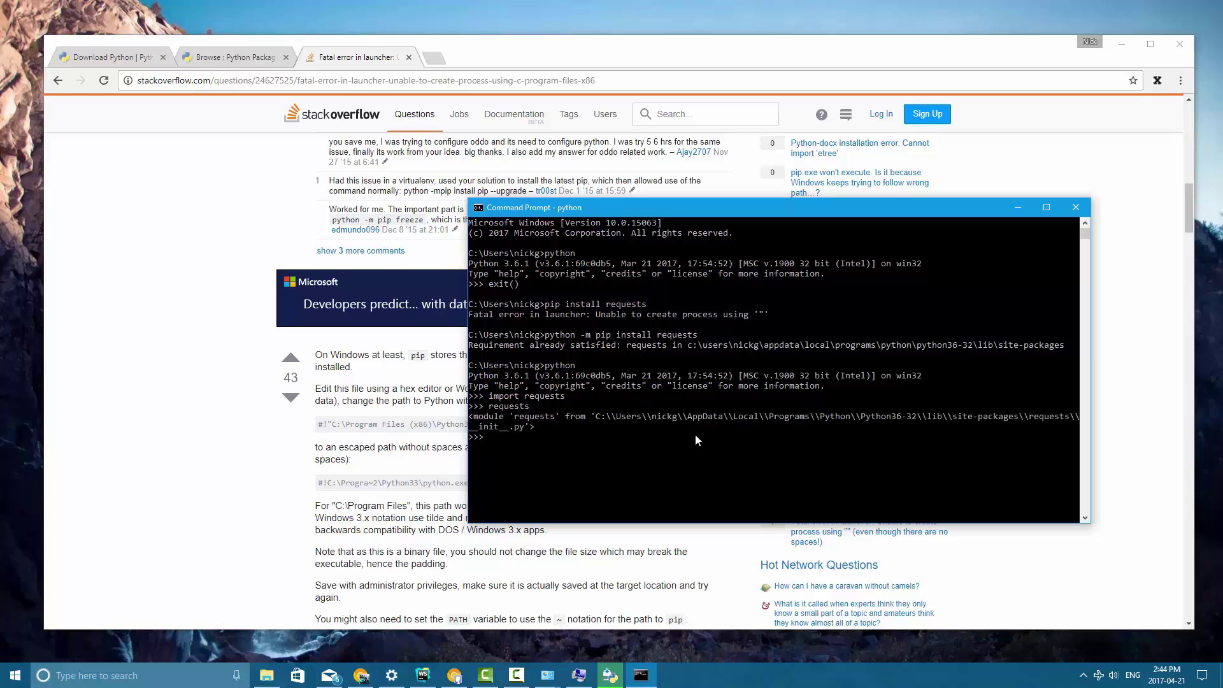